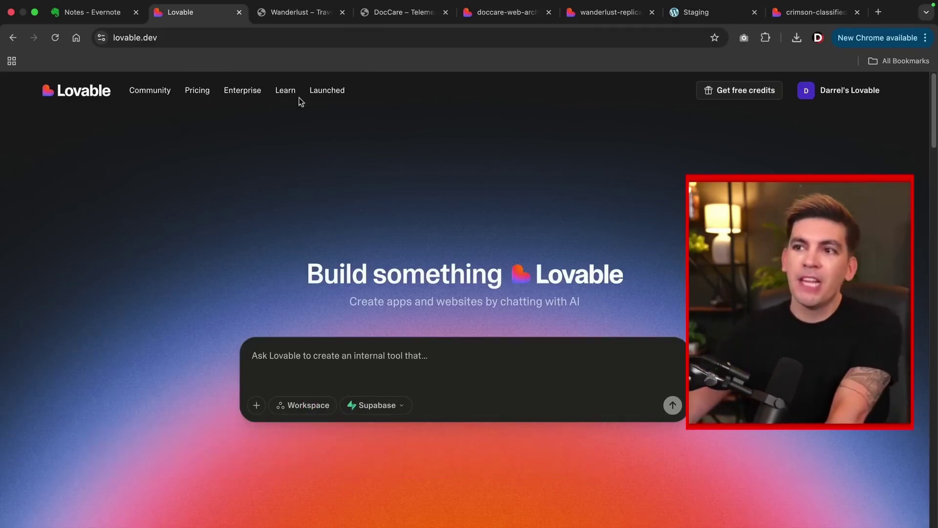
Look over the Wanderlust and DocCare demo websites, then return to the Lovable home page.
click(306, 22)
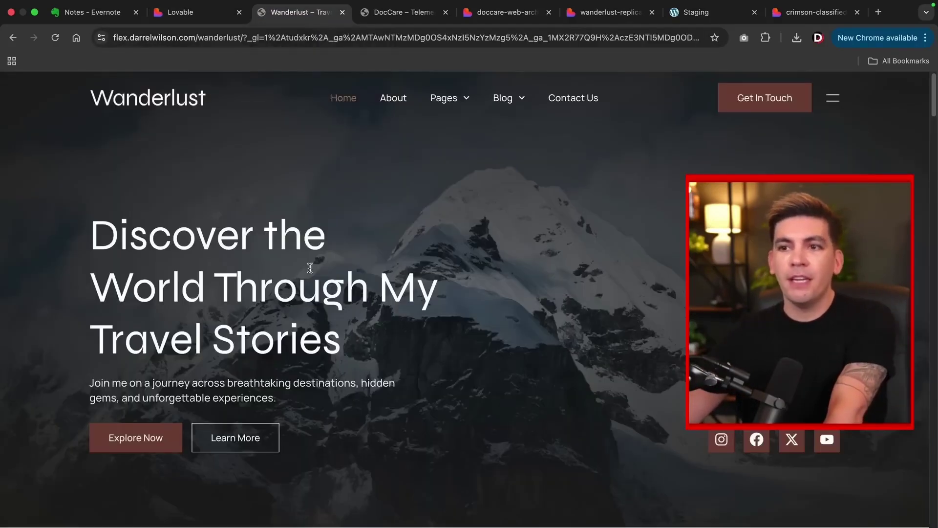
click(406, 17)
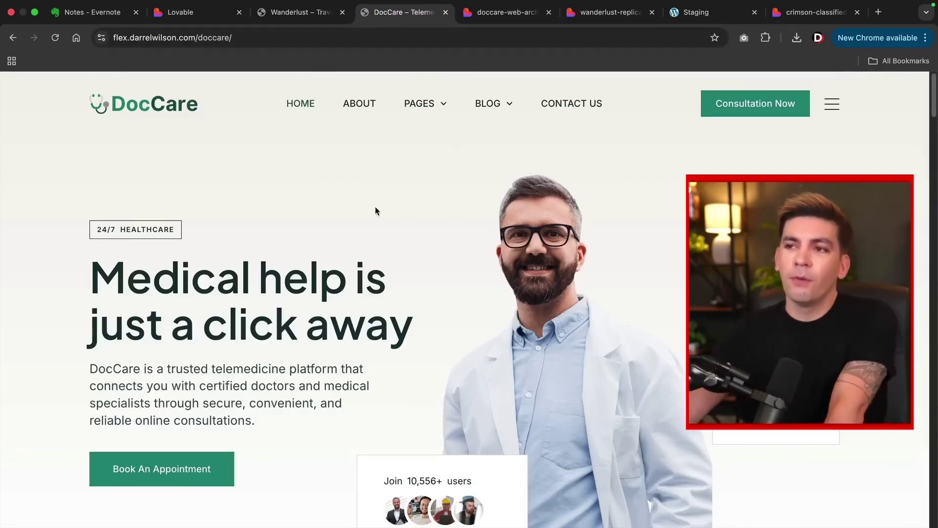
click(305, 20)
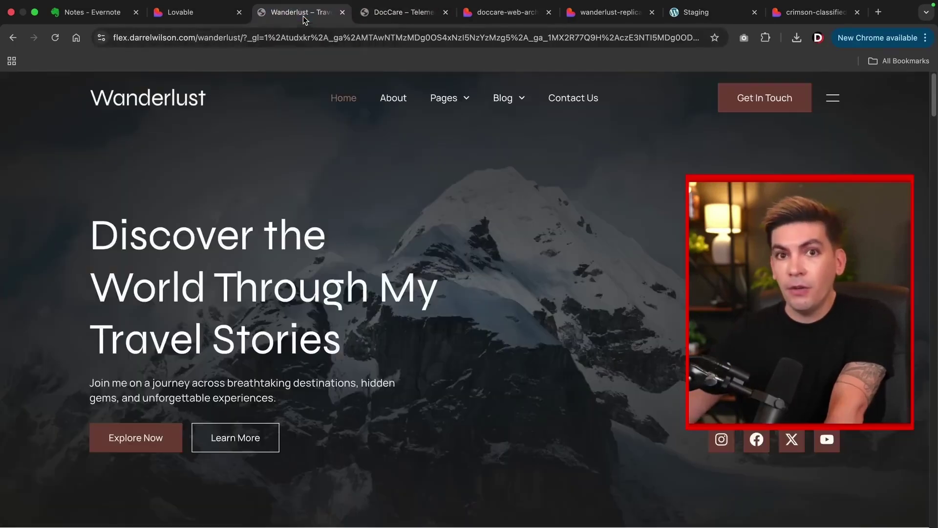
click(201, 13)
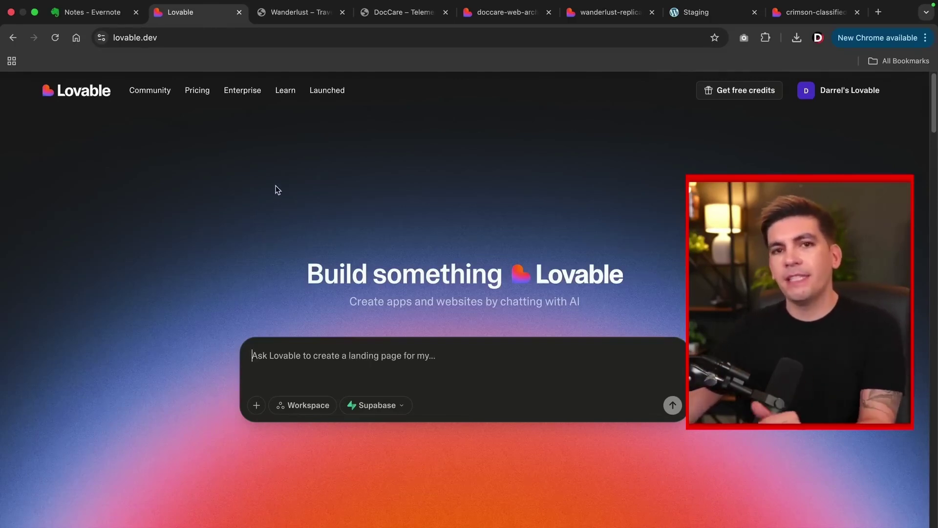
Reload the original Wanderlust site with the tracking parameters removed from its address, keeping only the path up to /wanderlust/.
click(312, 18)
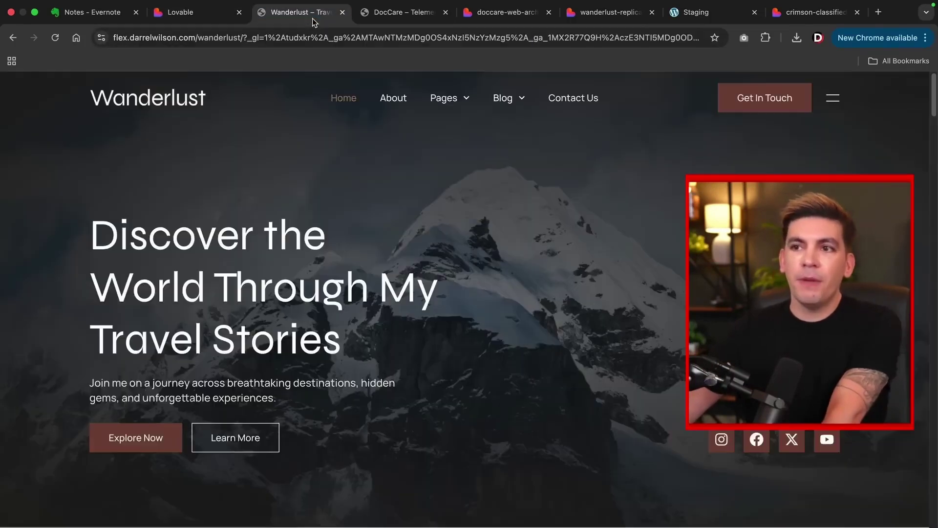
drag(244, 37, 738, 59)
key(BackSpace)
key(Return)
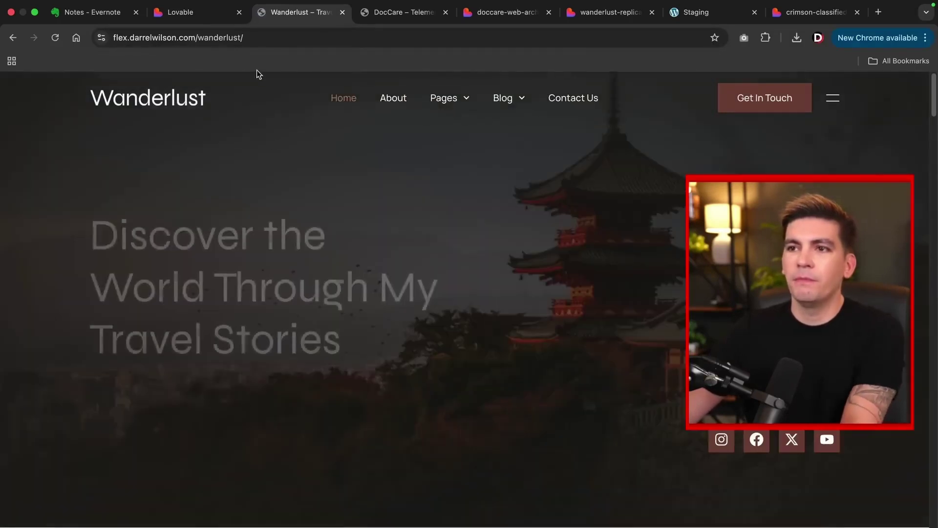
Copy the Wanderlust site's shortened address and close the newsletter pop-up.
click(226, 39)
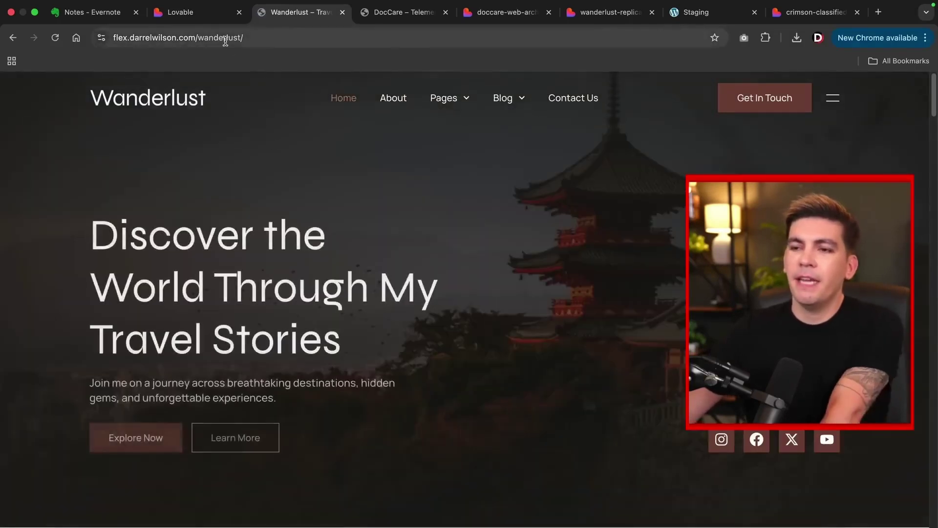
right_click(225, 41)
click(251, 138)
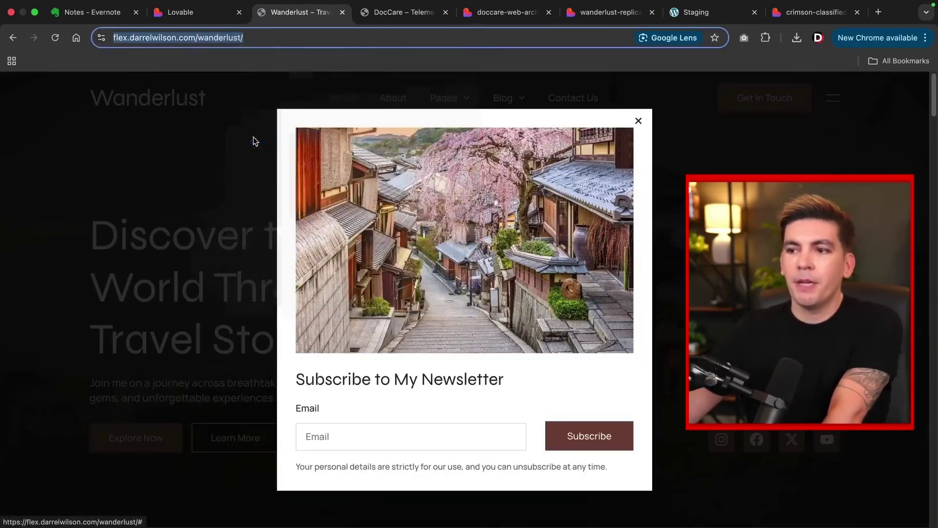
click(638, 123)
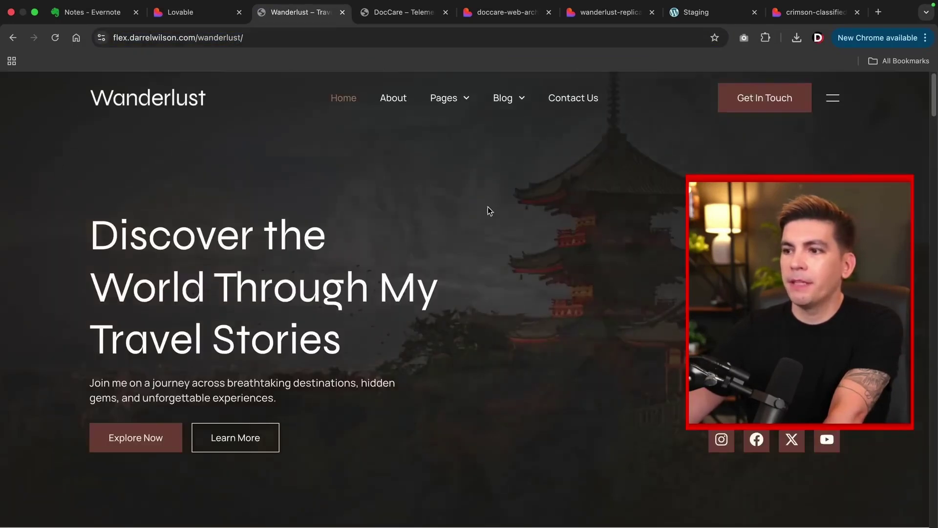
In Lovable, write the prompt "Can you please clone this website? Get at close to the original website".
click(196, 14)
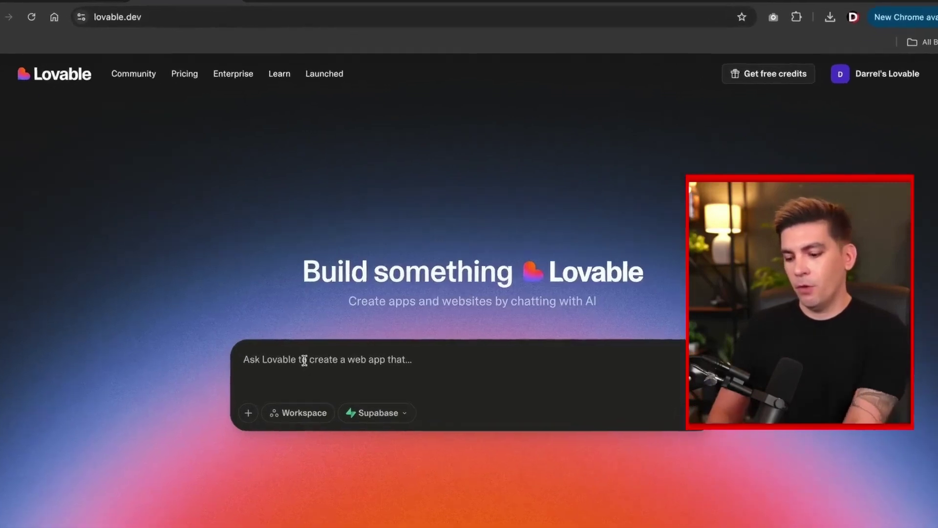
click(304, 360)
text(Can you)
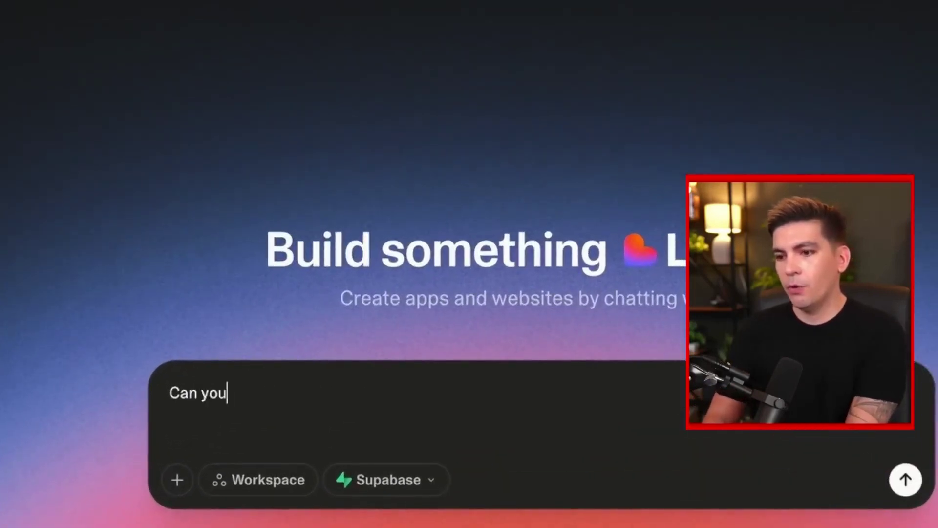
text( please co)
text(ne this website? Get at close to the original website)
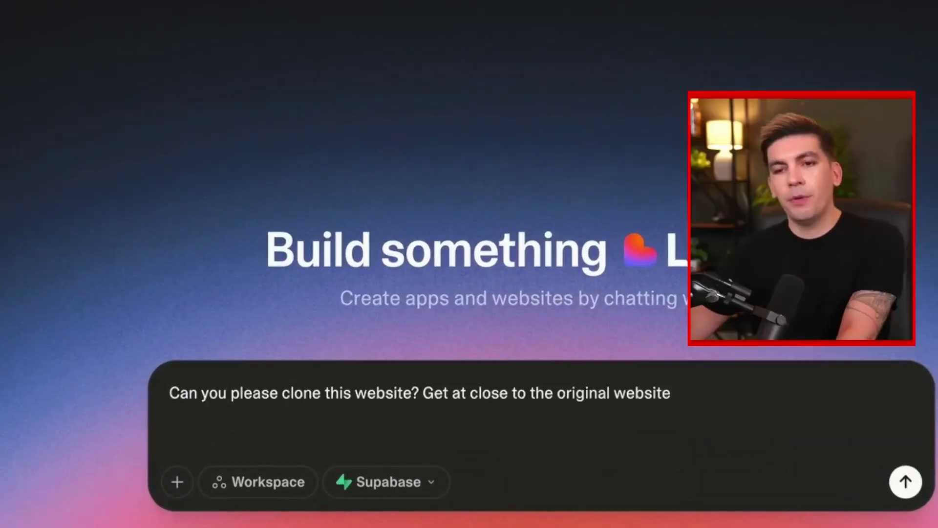
Add the copied Wanderlust address on a new line of the prompt and submit it to Lovable.
key(shift+Return)
right_click(193, 439)
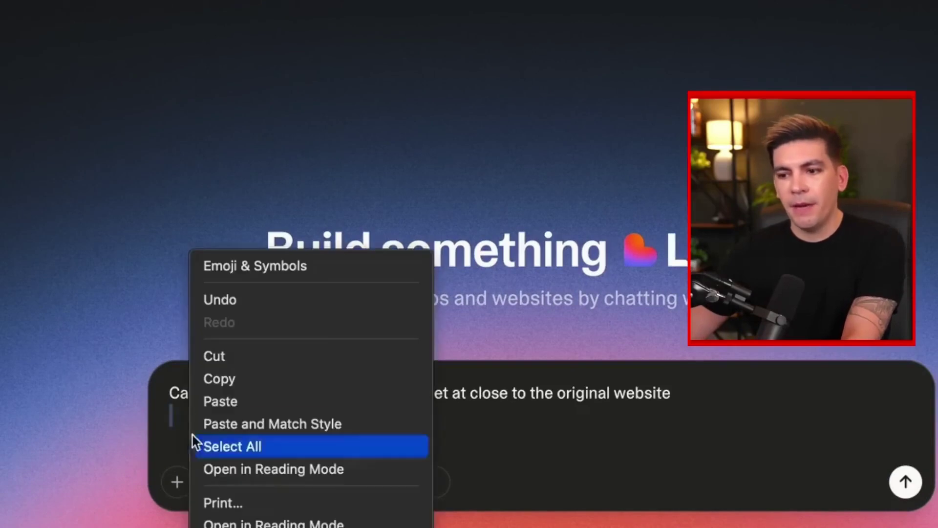
click(220, 401)
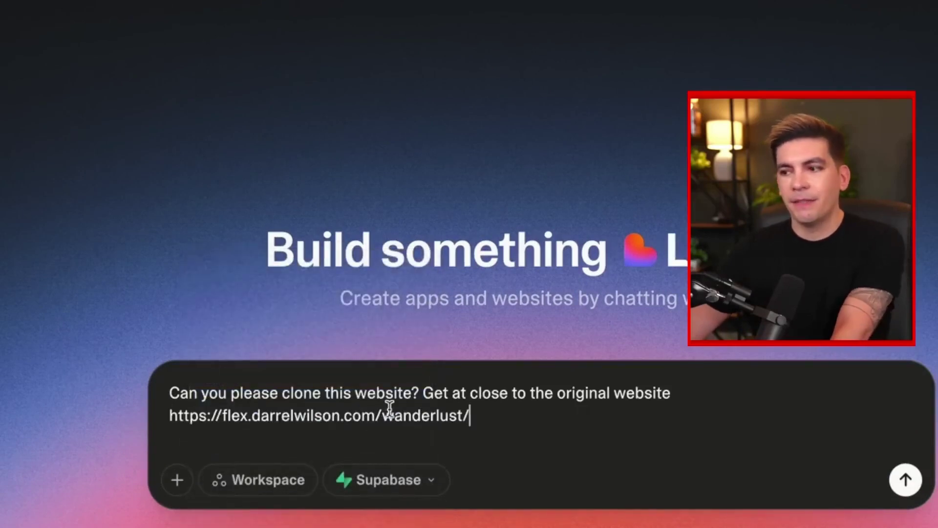
click(906, 481)
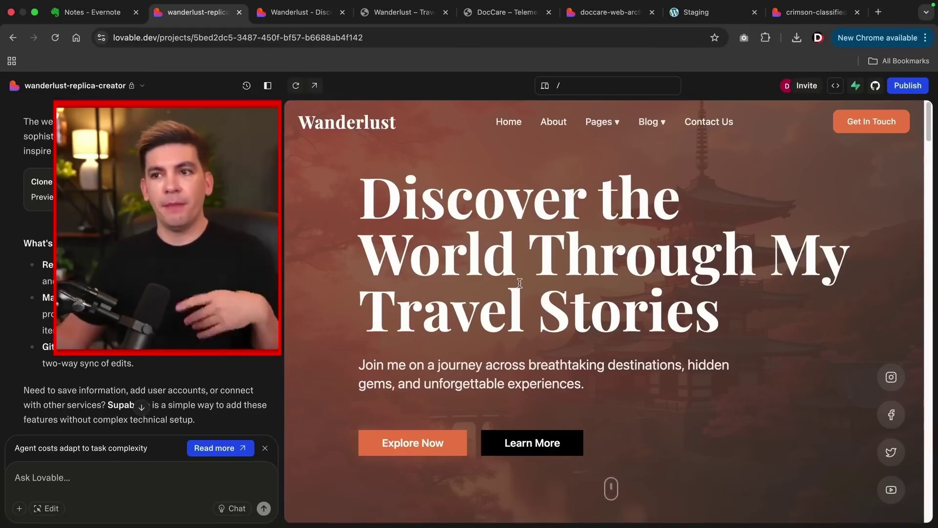
Open the generated Wanderlust replica in its own tab and compare its hero section with the original site.
click(314, 86)
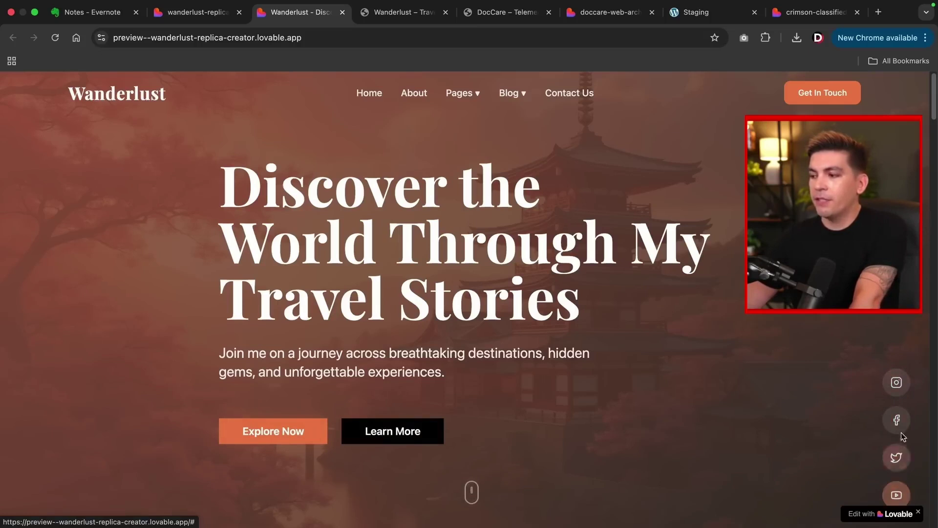
click(404, 13)
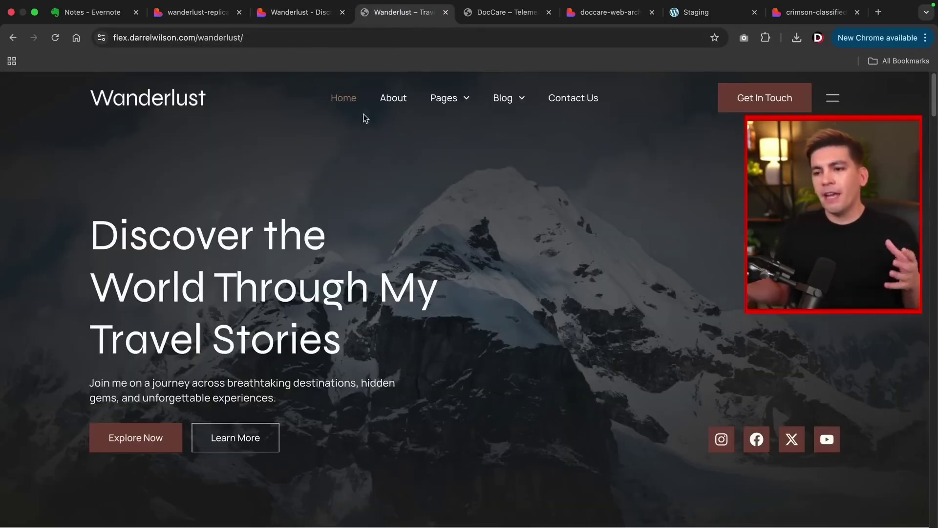
click(298, 12)
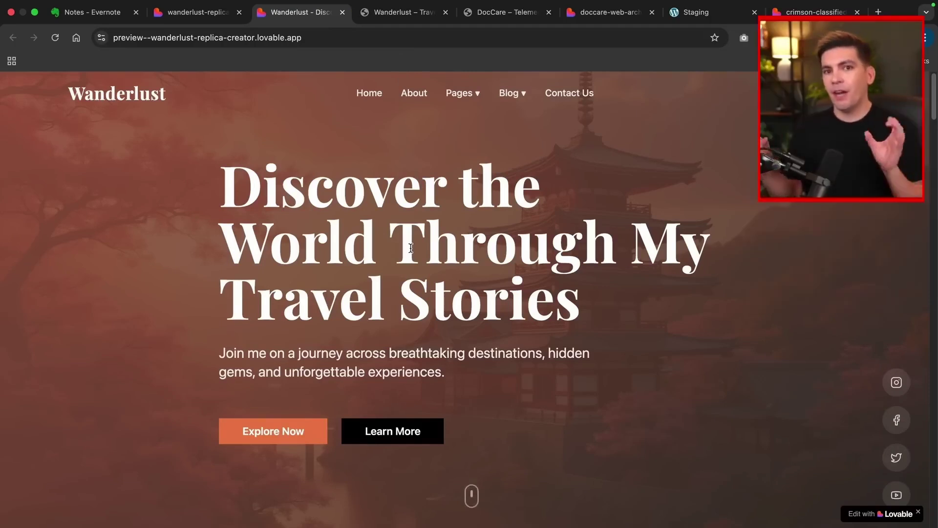
Compare the Top Picks destination cards for Kyoto, Cappadocia and Bali between the replica and the original site.
scroll(410, 248, down, 10)
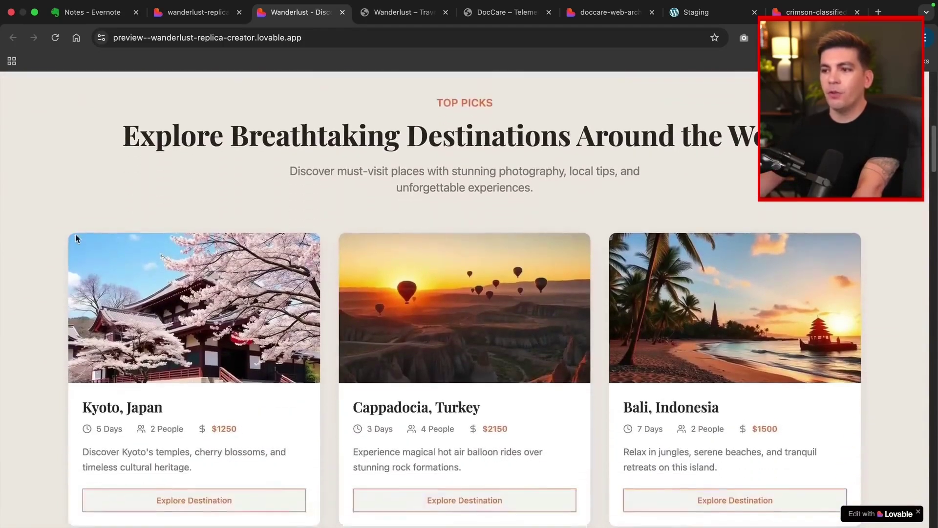
click(394, 13)
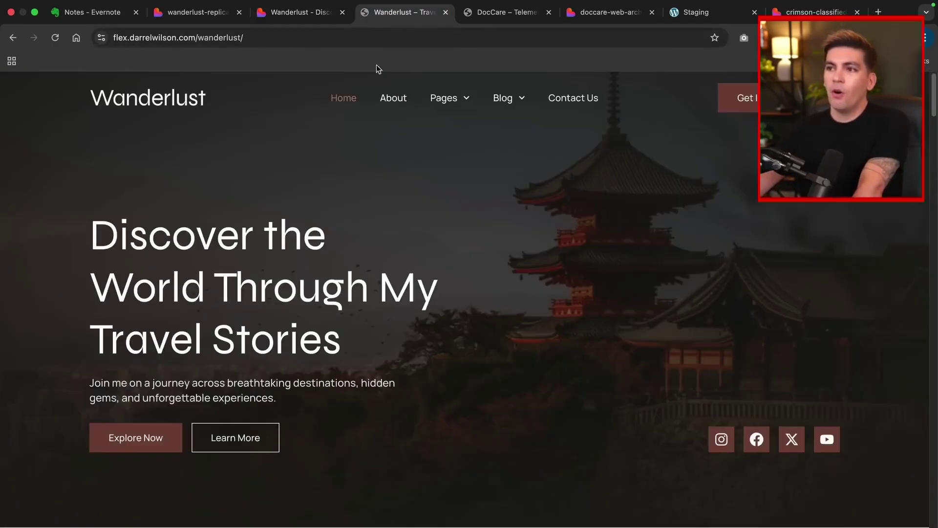
scroll(297, 197, down, 10)
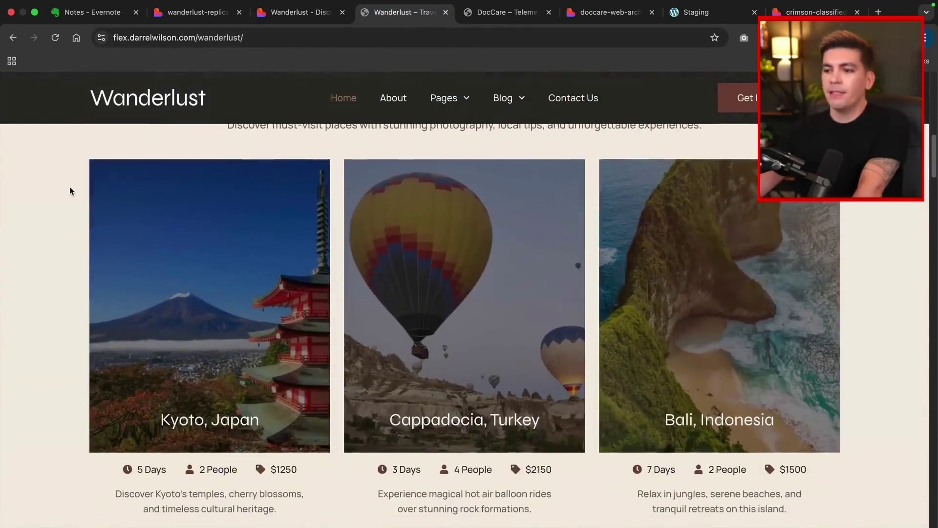
click(311, 15)
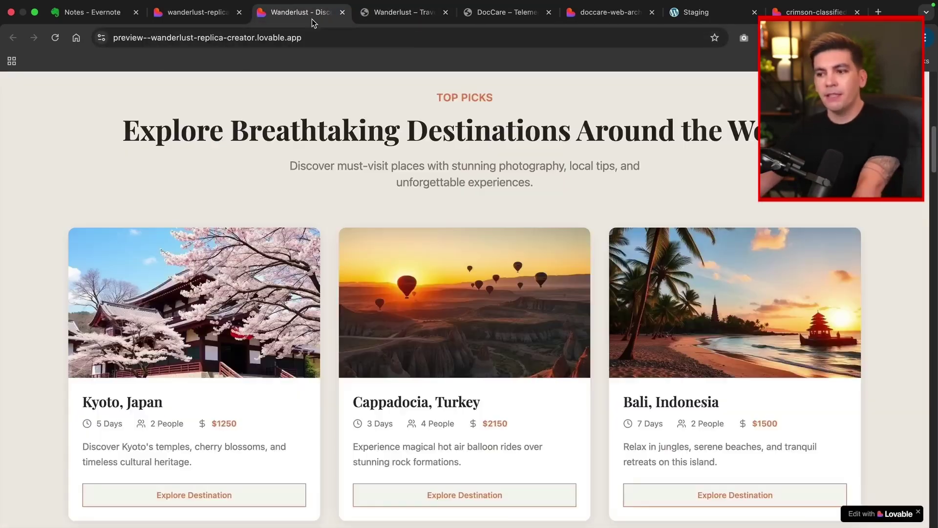
click(393, 15)
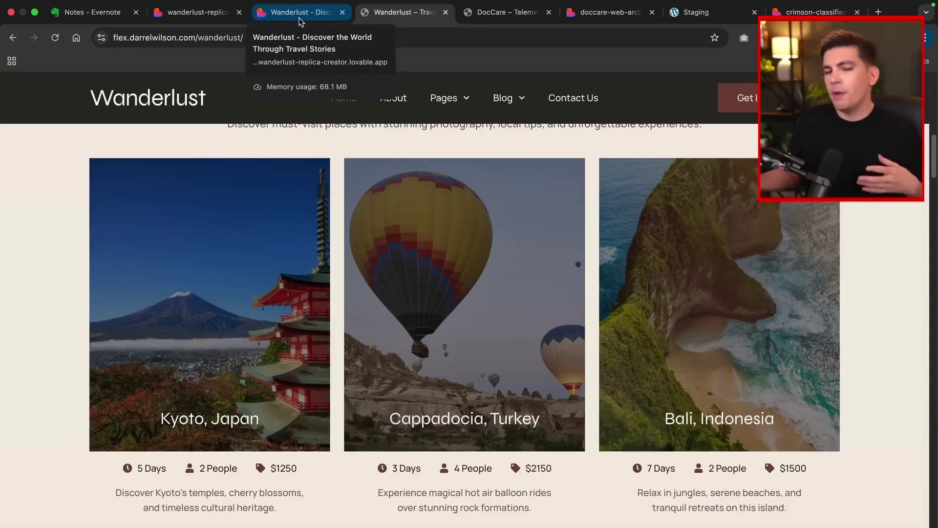
click(300, 21)
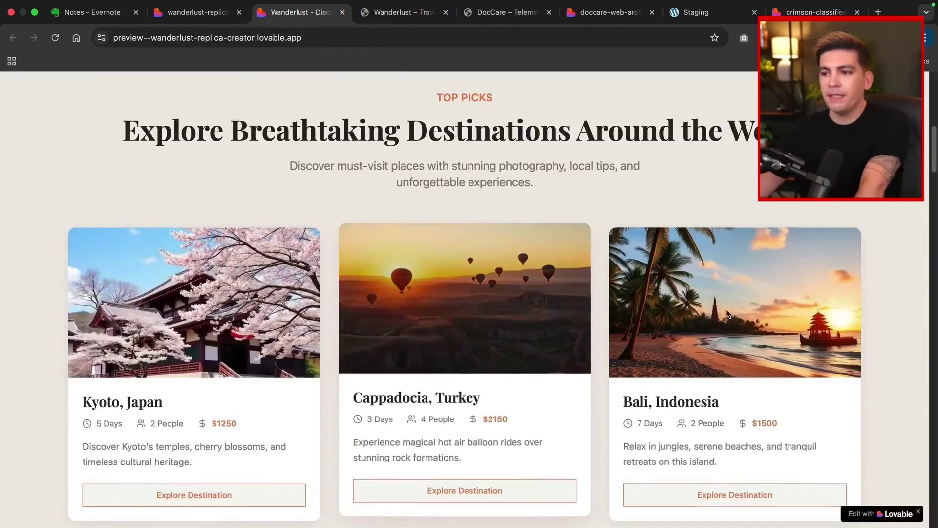
Compare the Meet Me section's text, photos and statistics between the replica and the original site.
scroll(215, 296, down, 3)
scroll(215, 296, down, 8)
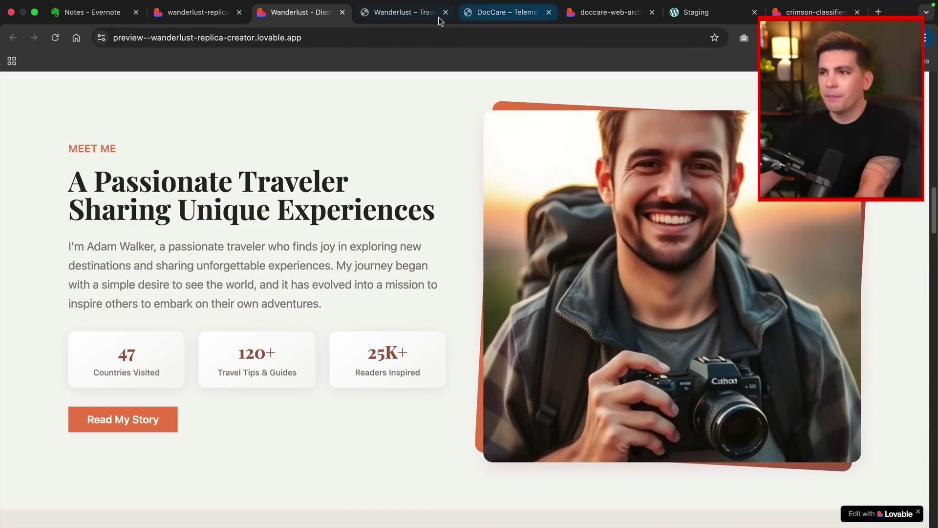
click(401, 12)
scroll(412, 216, down, 8)
scroll(122, 221, down, 3)
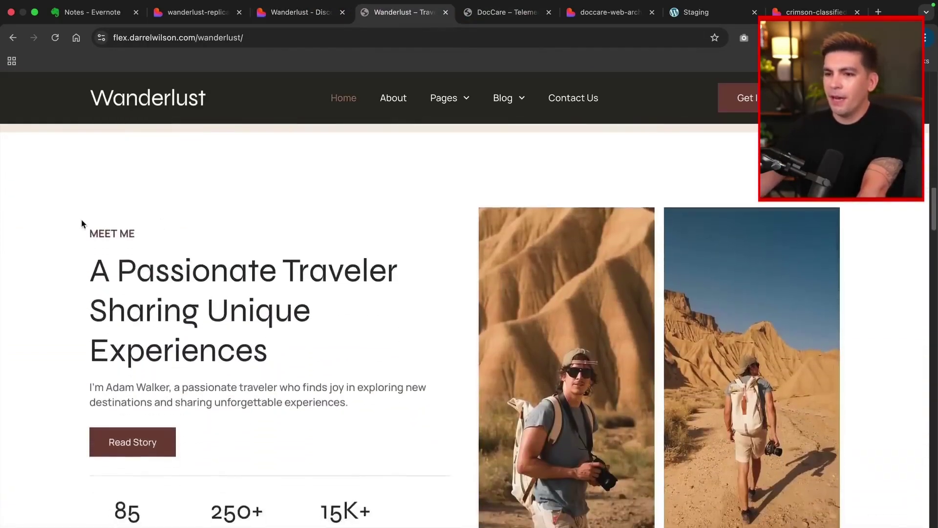
click(307, 12)
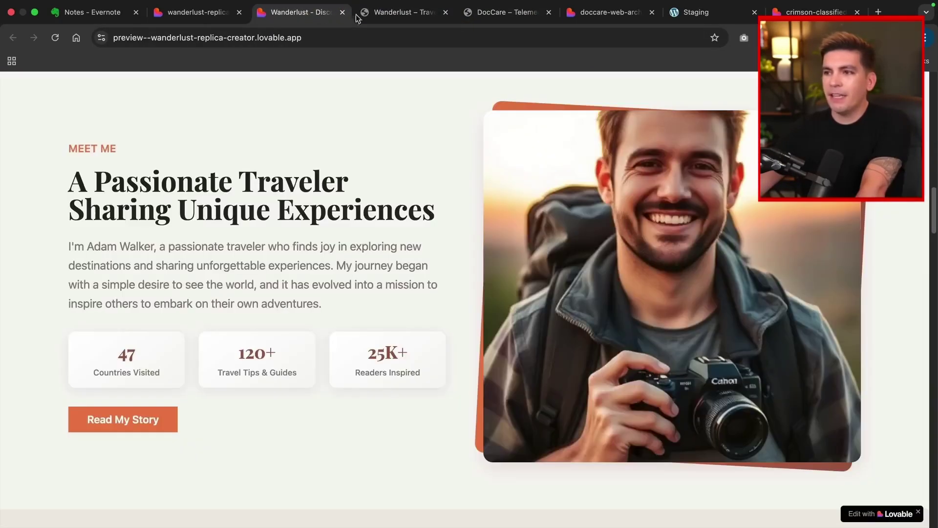
click(387, 16)
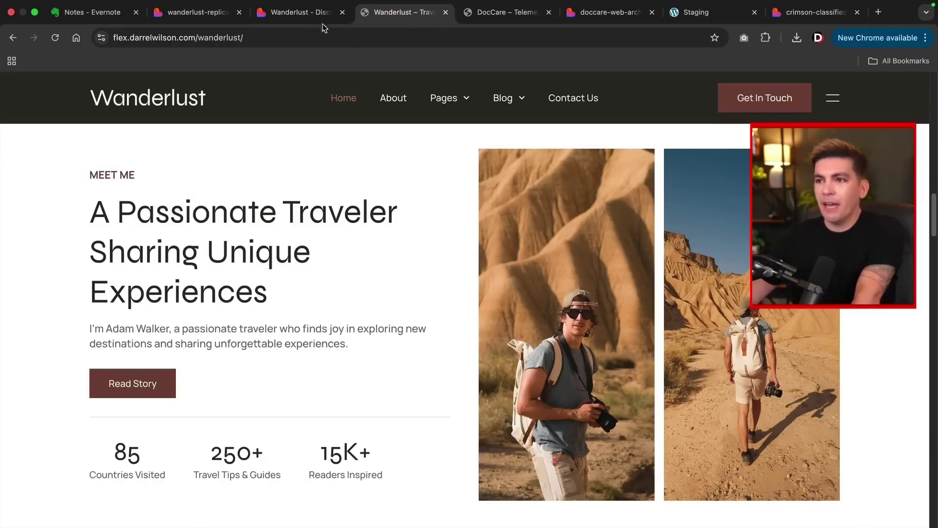
click(299, 16)
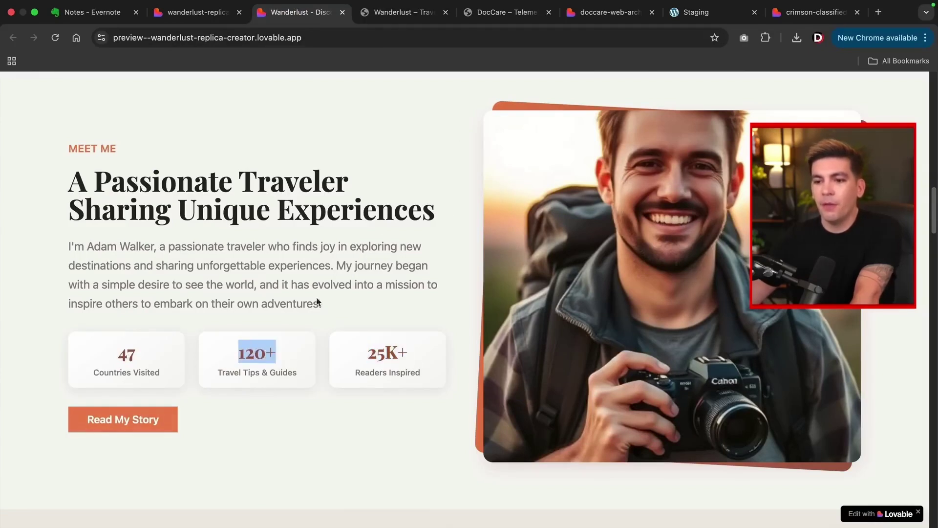
click(420, 13)
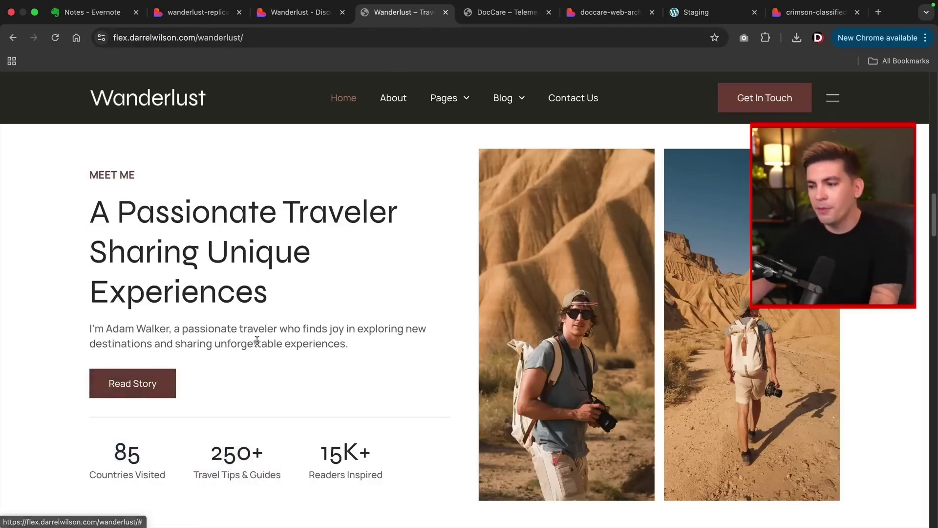
Examine the replica's Frequently Asked Questions section and look for its counterpart on the original site.
key(super+alt+Left)
scroll(72, 177, down, 5)
scroll(72, 177, down, 3)
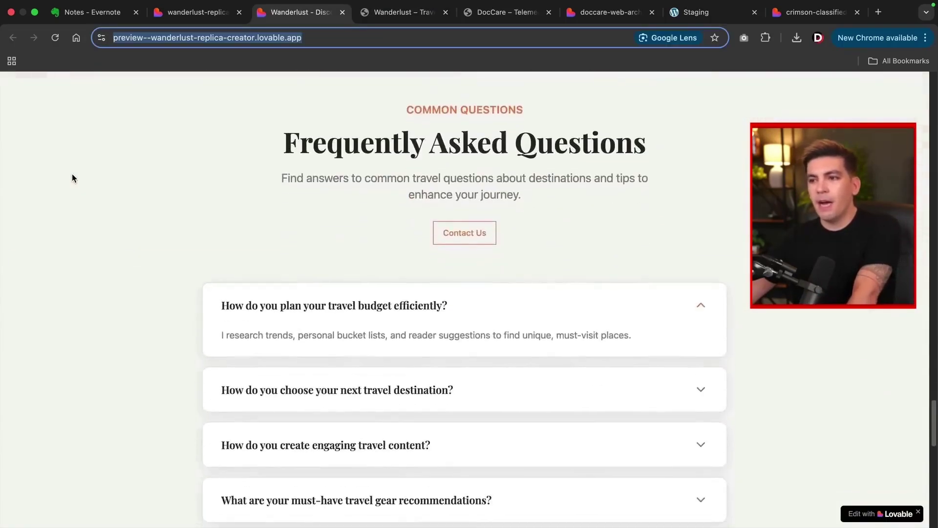
drag(278, 144, 528, 124)
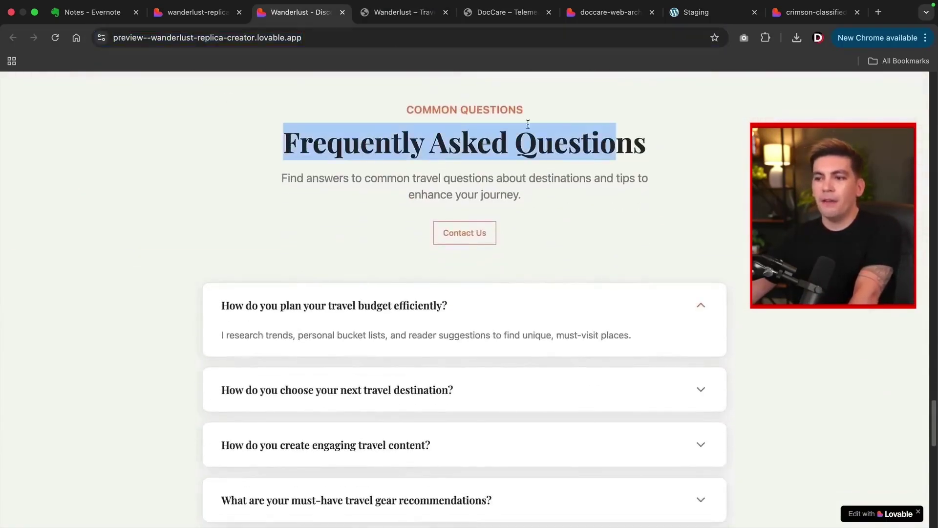
click(381, 14)
scroll(33, 210, down, 10)
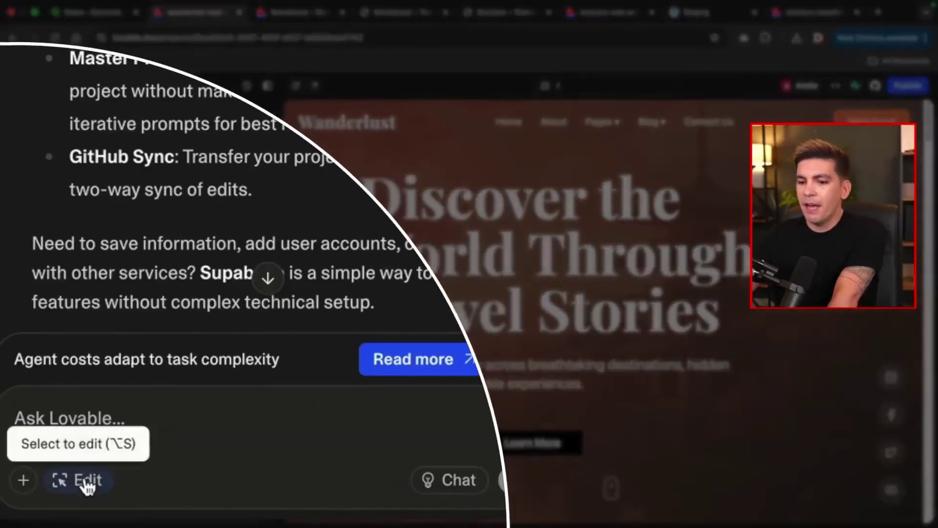
Select the hero's social media icon group and submit the edit request "make you make these icons horizontal like the demo website".
click(43, 508)
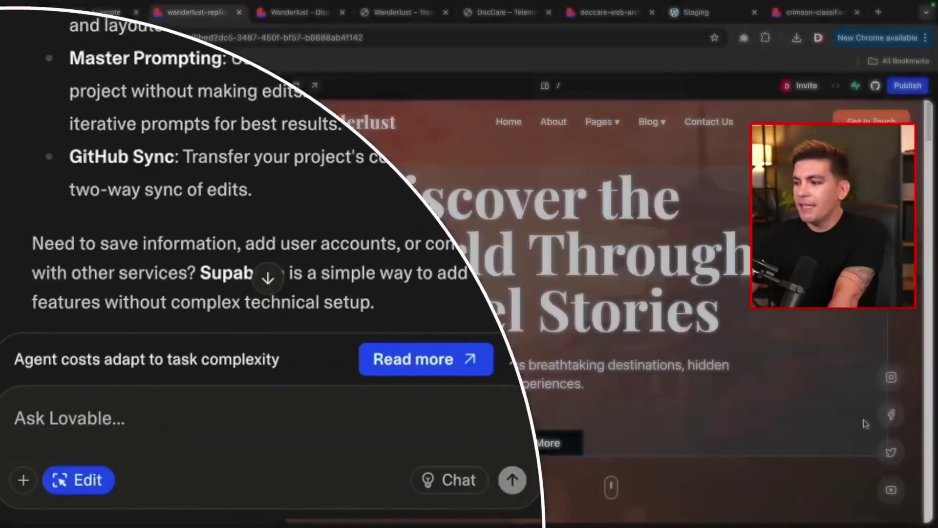
click(902, 427)
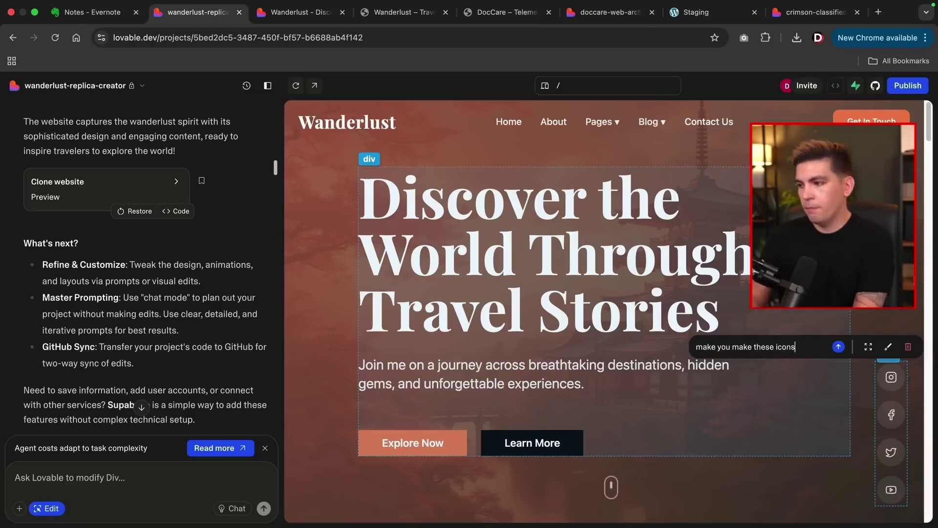
text(rizo)
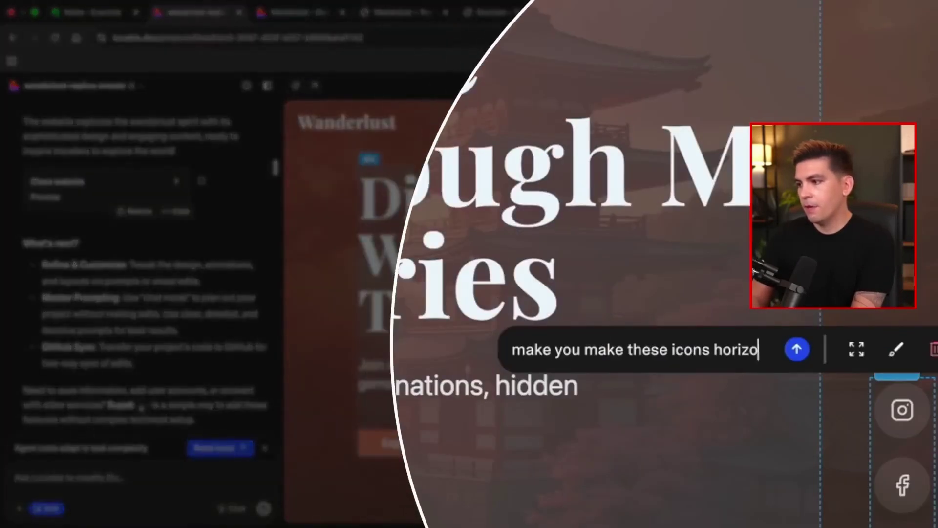
text(ntal like the demo website)
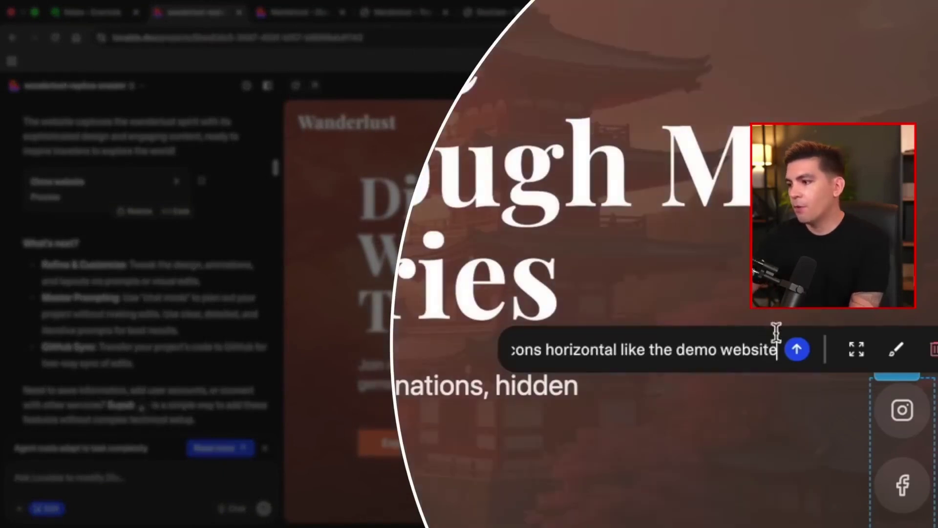
click(797, 349)
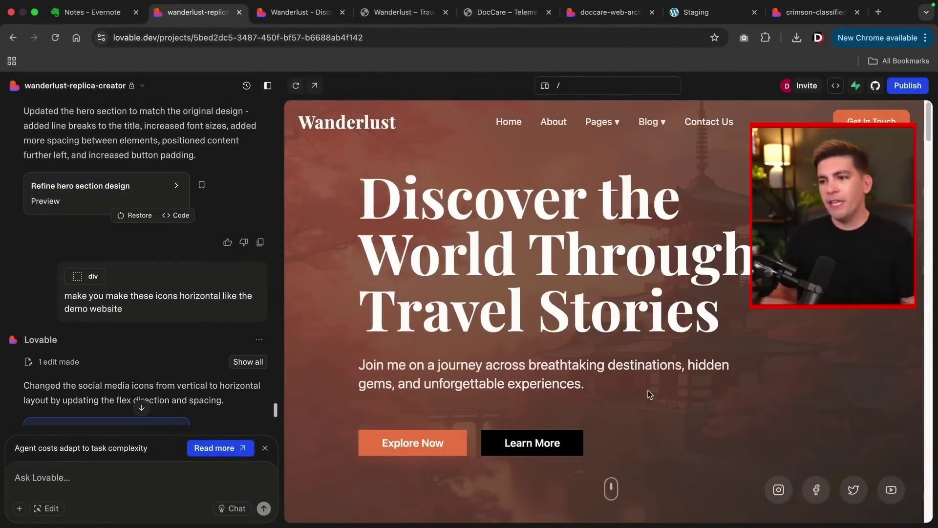
Select the Read My Story button in the Meet Me section and submit the edit request "move this button above the 3 columns".
scroll(646, 390, down, 10)
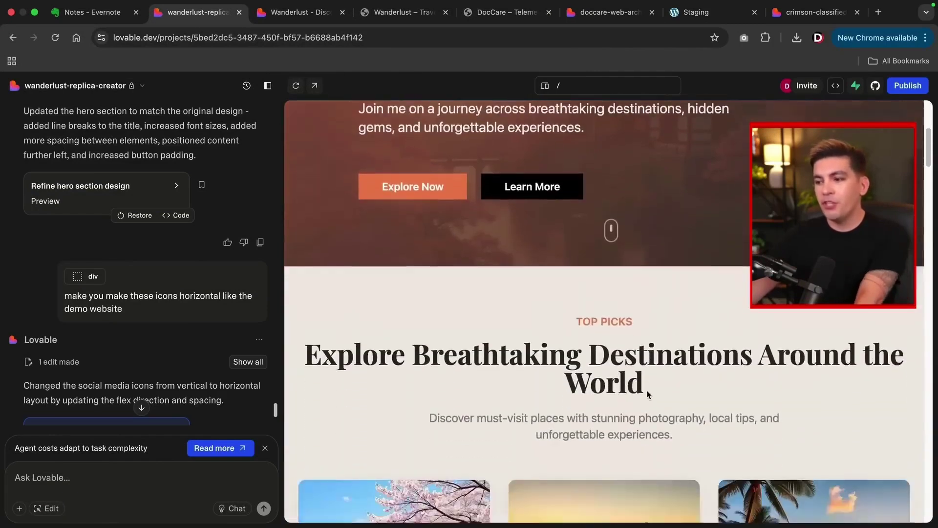
scroll(646, 388, down, 3)
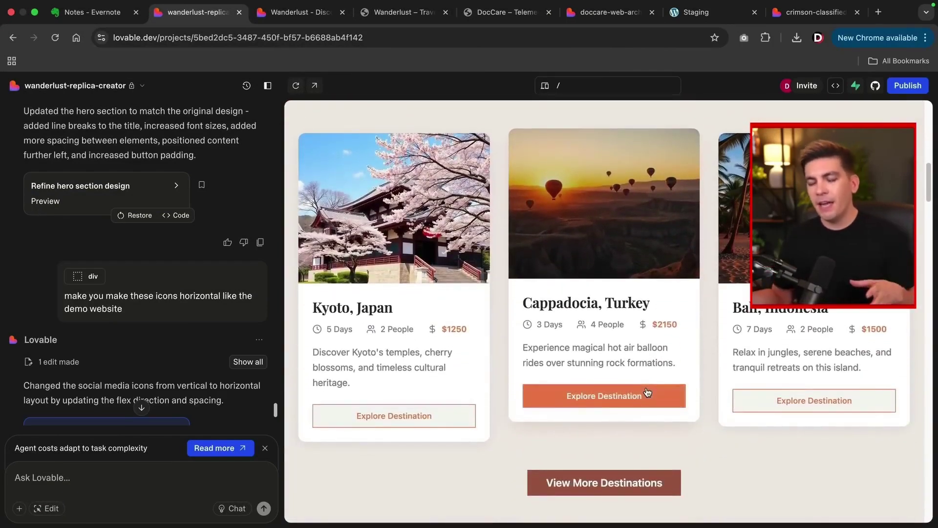
scroll(646, 390, down, 3)
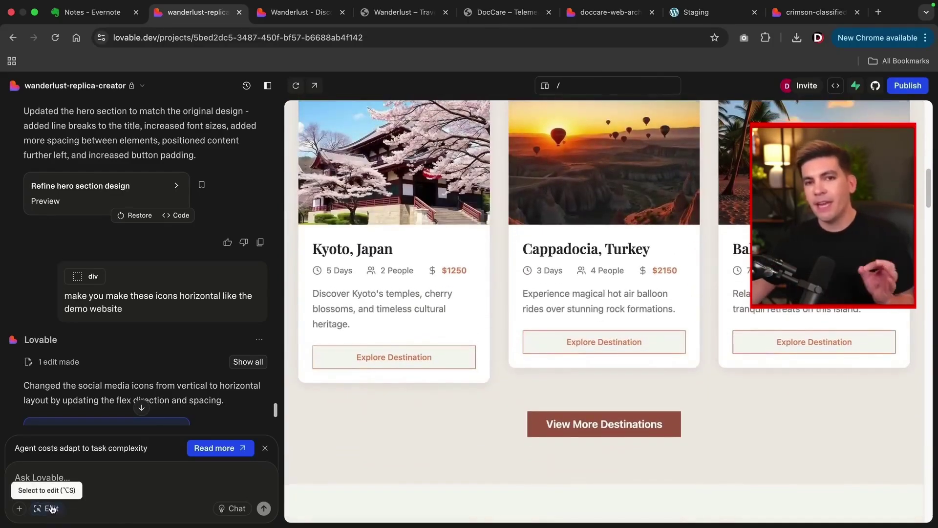
scroll(477, 413, down, 6)
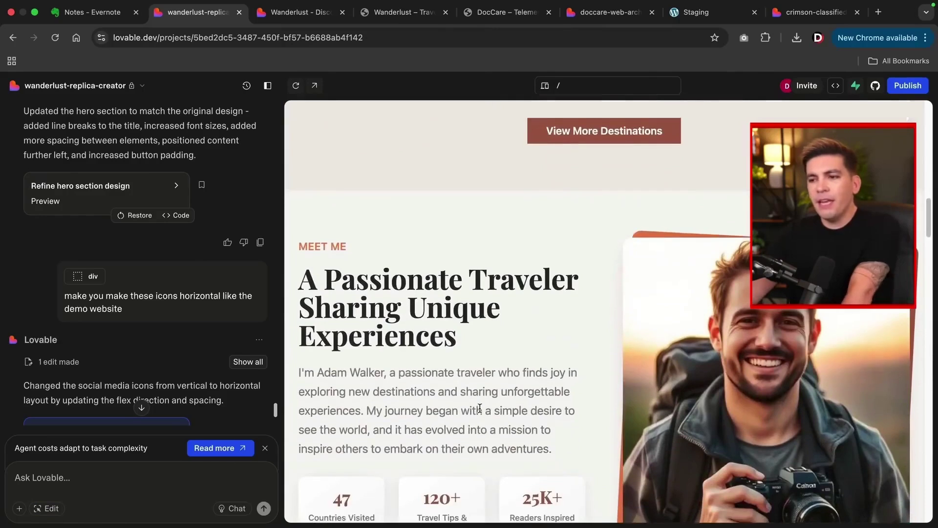
scroll(479, 409, down, 2)
scroll(477, 411, down, 2)
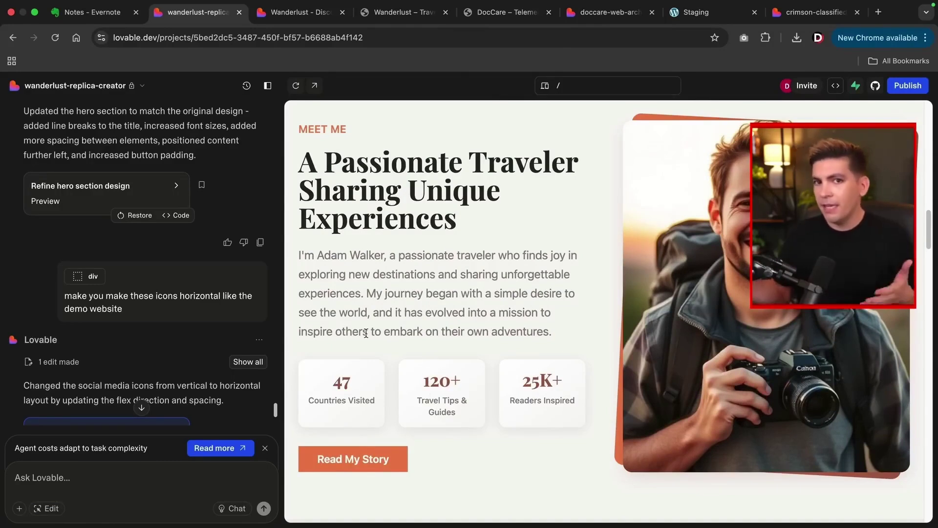
click(52, 510)
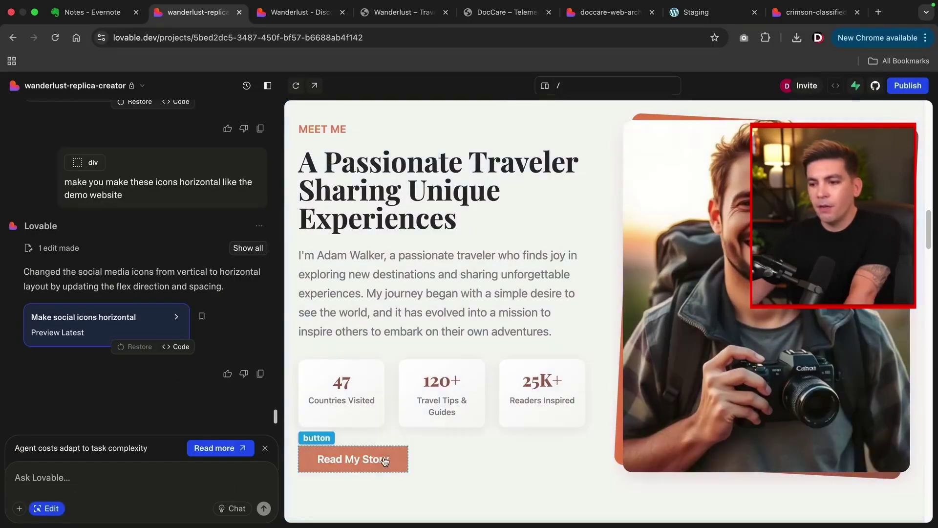
click(385, 460)
text(Move this button above the 3 columns)
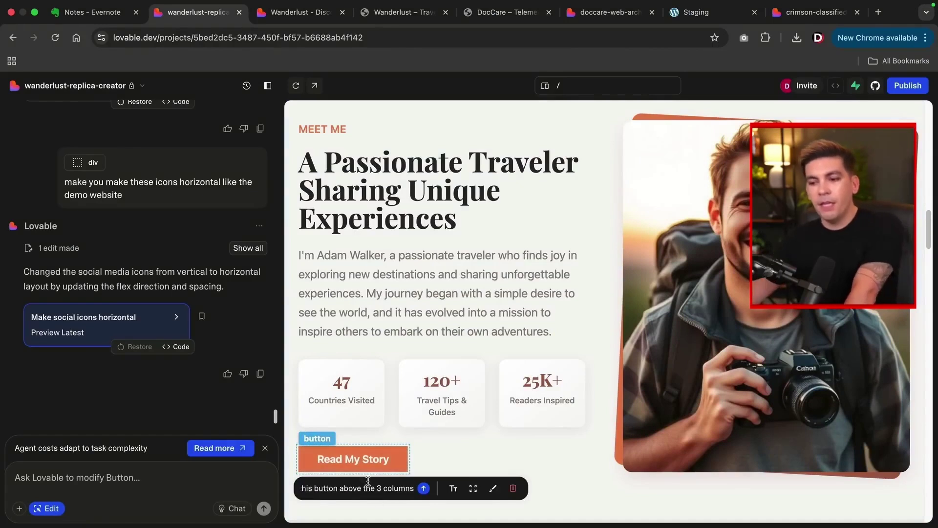
click(424, 488)
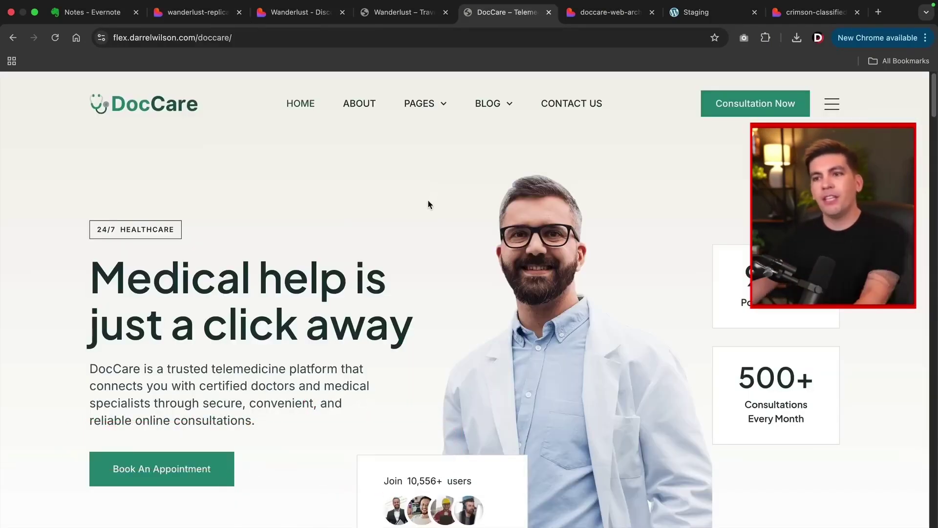
Copy the web address of the original DocCare demo site.
click(205, 39)
right_click(198, 45)
click(220, 136)
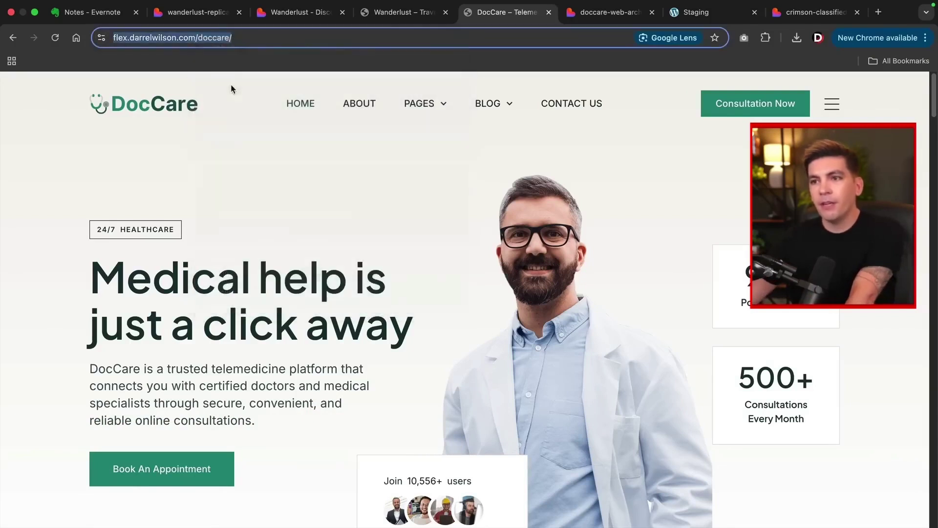
Start a new Lovable project with the prompt "Please Clone this website?" followed by the copied DocCare address.
click(205, 12)
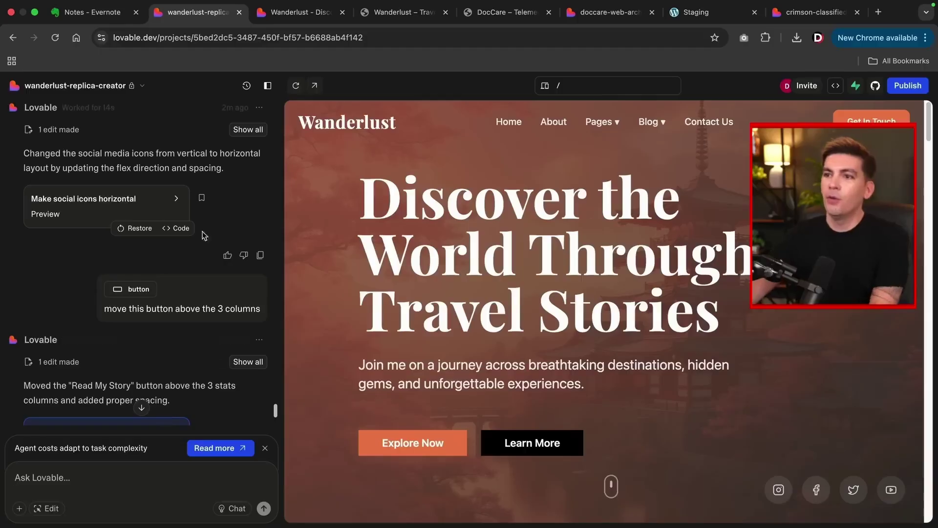
click(295, 37)
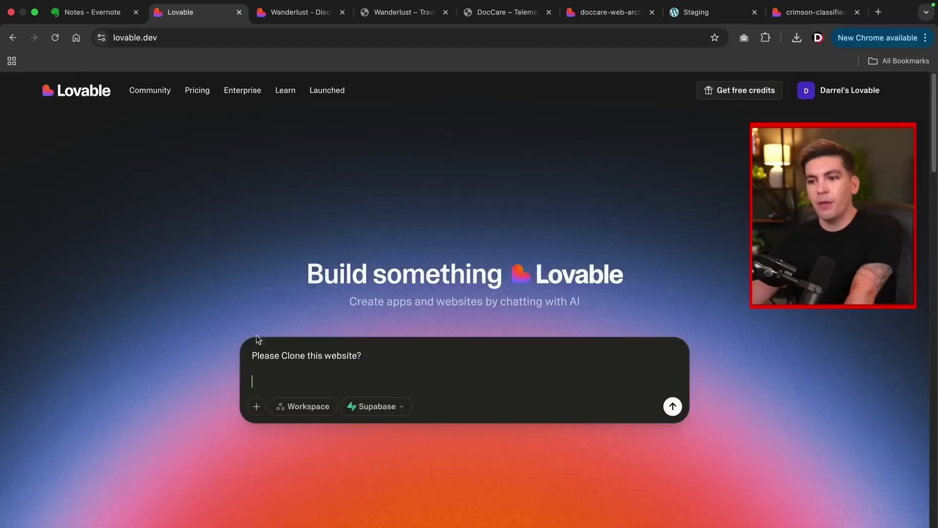
right_click(258, 377)
click(314, 370)
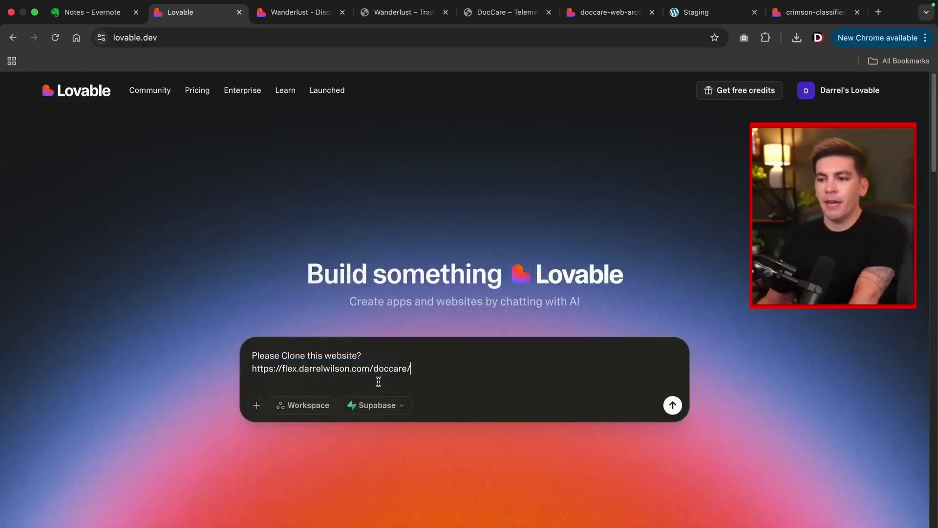
key(Return)
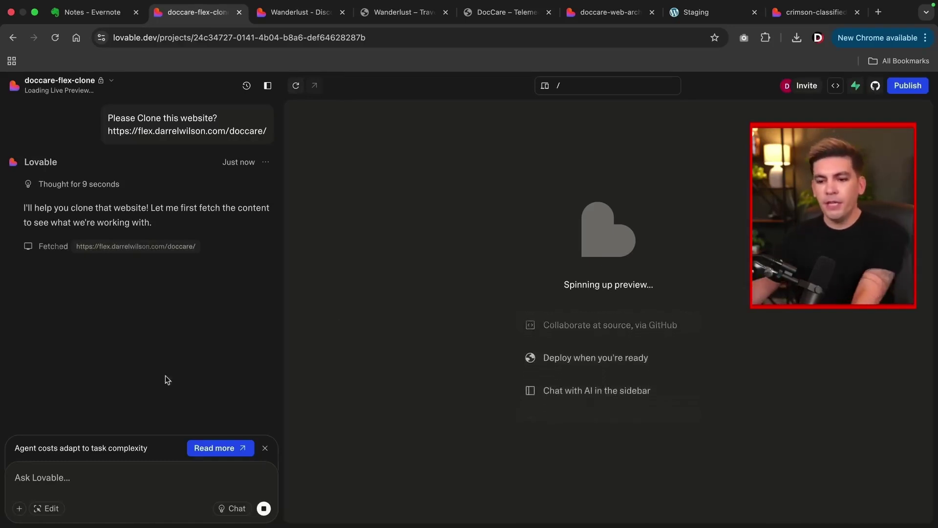
Look through the chat's additional options for the DocCare clone project, including the option to attach files.
click(19, 509)
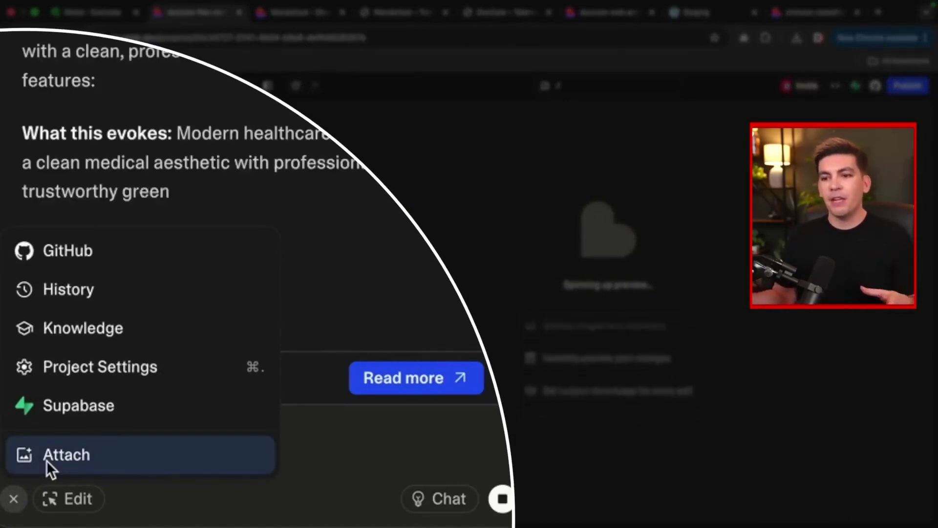
click(282, 154)
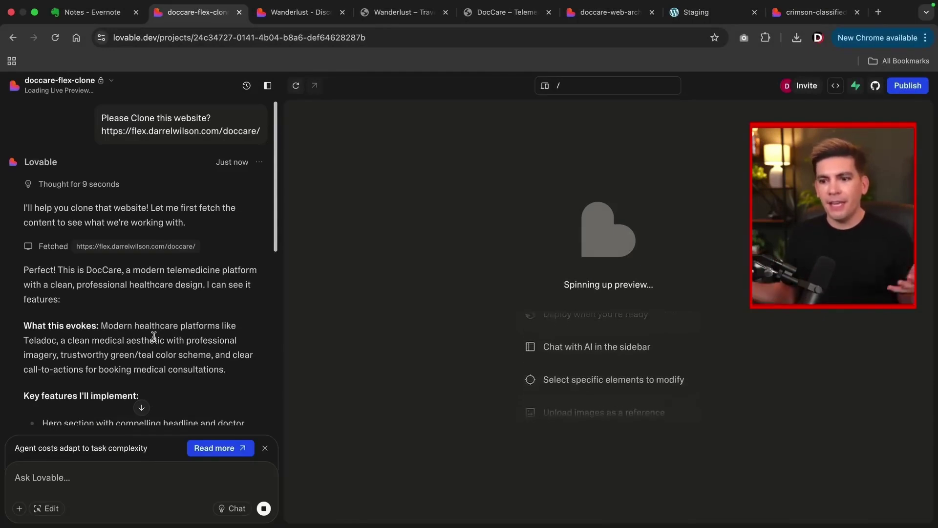
click(19, 508)
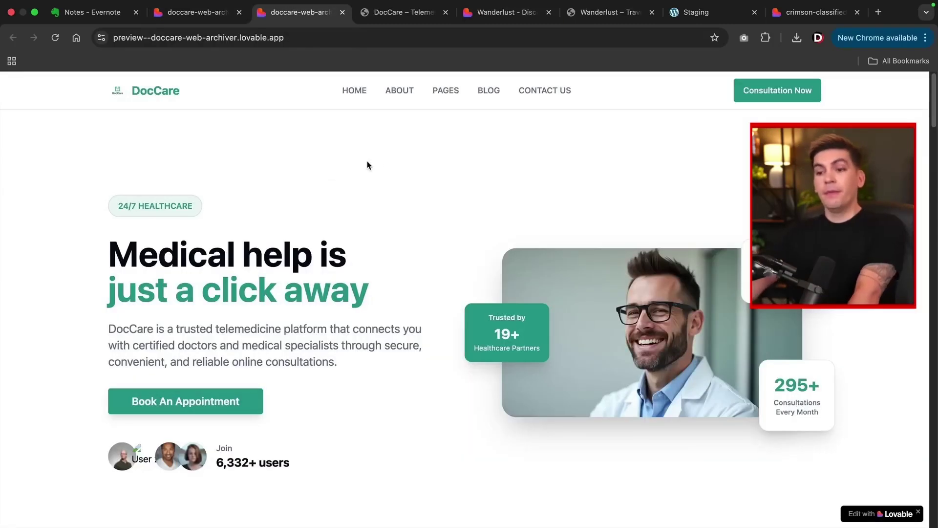
Compare the hero section of the original DocCare site with the Lovable replica.
click(395, 16)
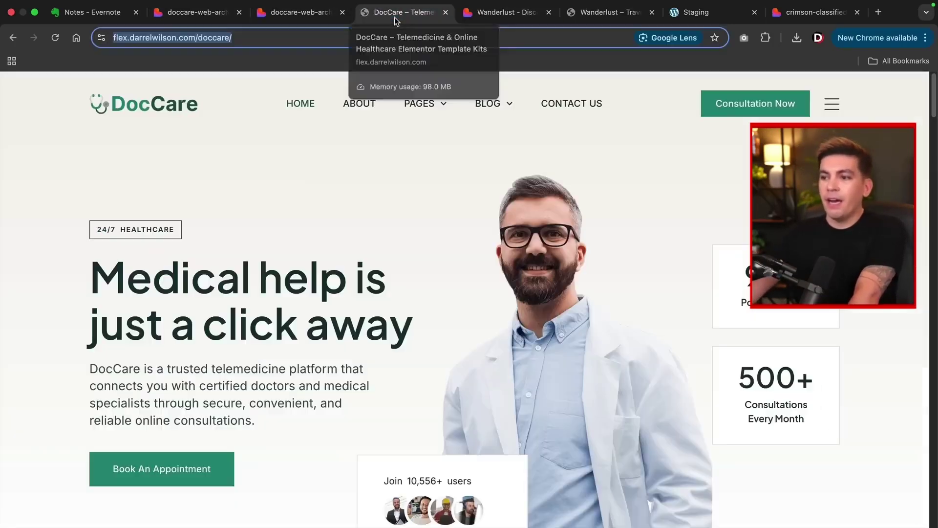
scroll(391, 174, down, 1)
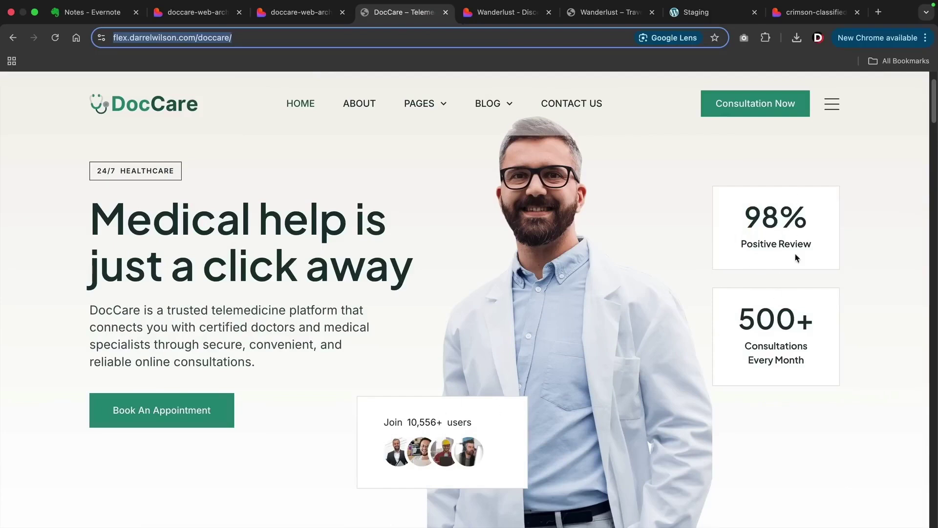
click(312, 15)
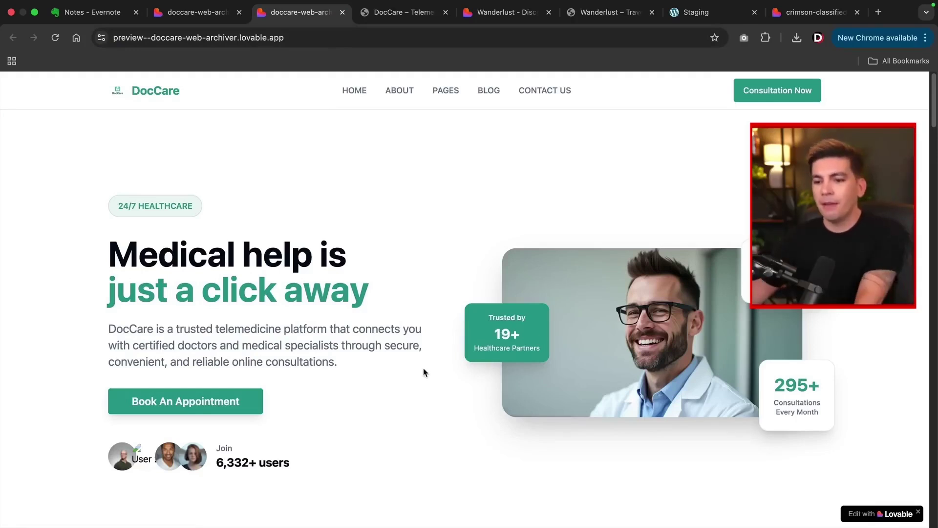
Compare the About Us section's photos, text and statistics between the original DocCare site and the replica.
key(ctrl+Tab)
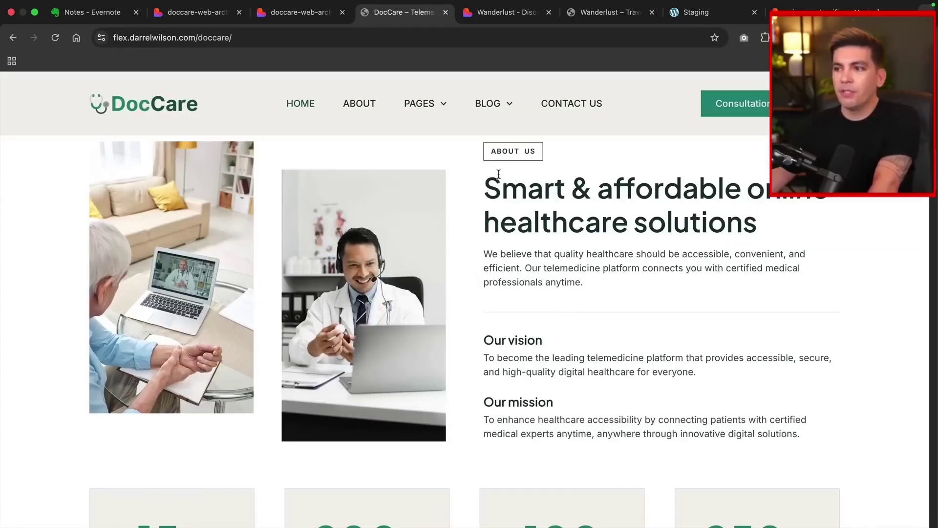
drag(495, 159, 548, 157)
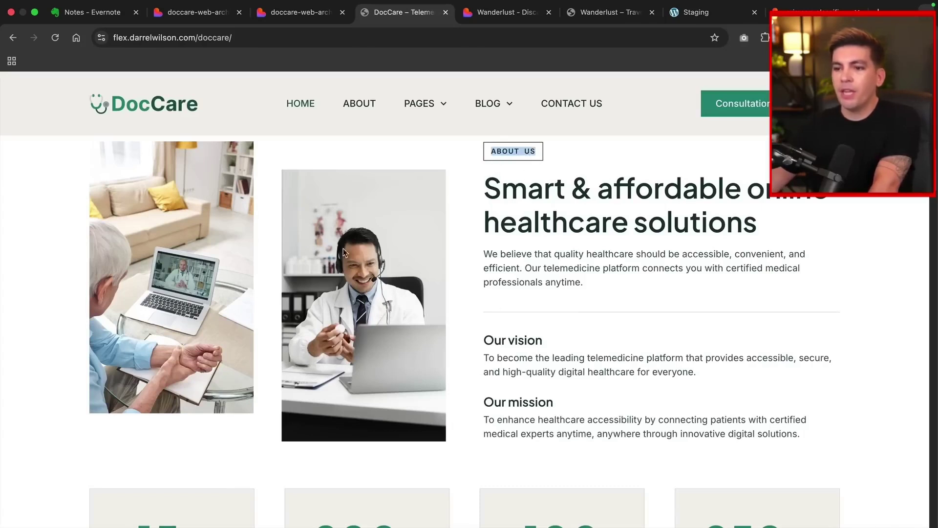
scroll(220, 285, down, 4)
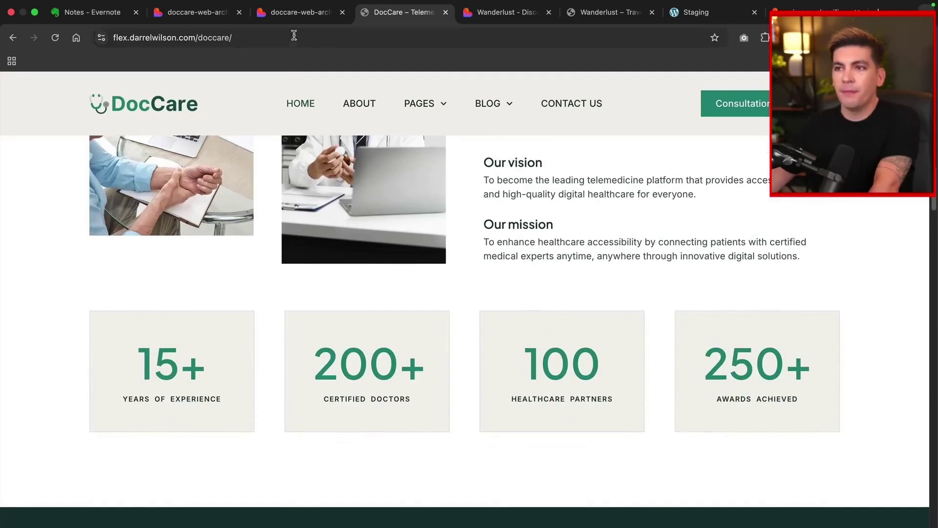
click(299, 13)
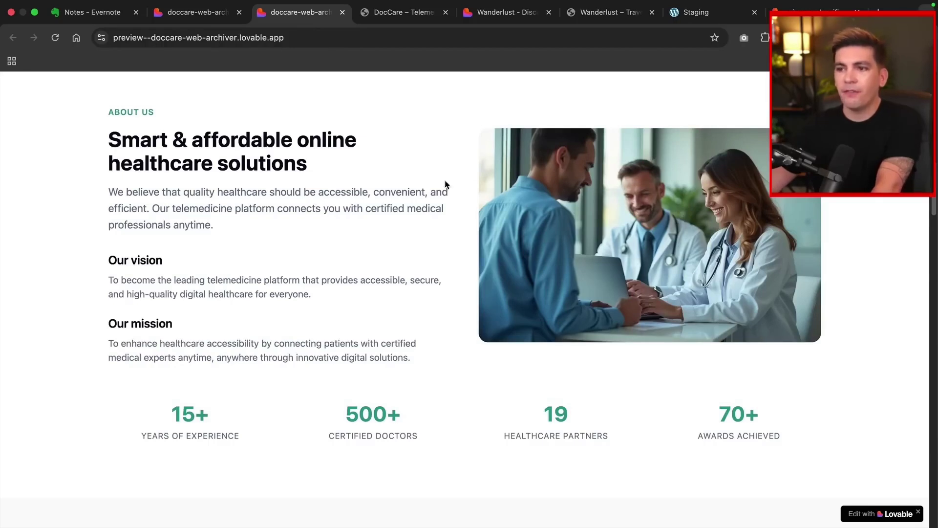
Compare the Our Impact section's heading and four numbered items between the original DocCare site and the replica.
key(ctrl+Tab)
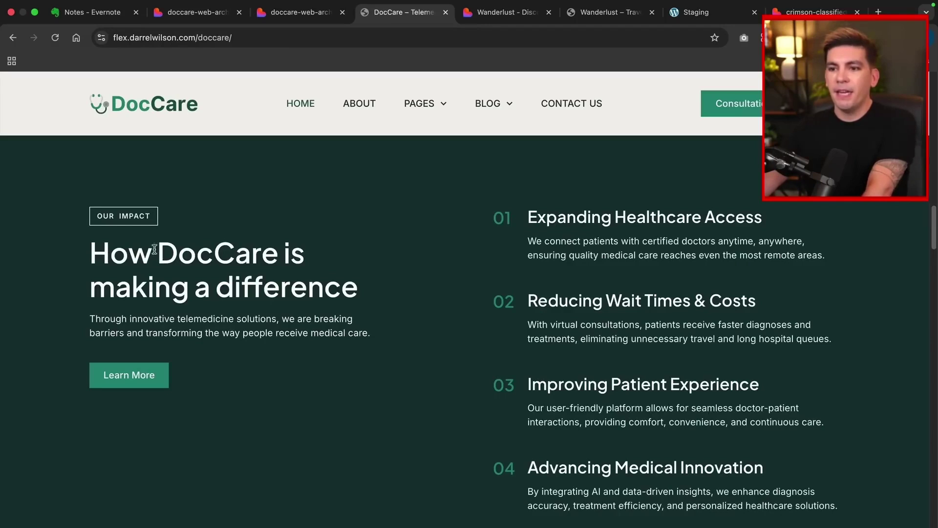
double_click(501, 218)
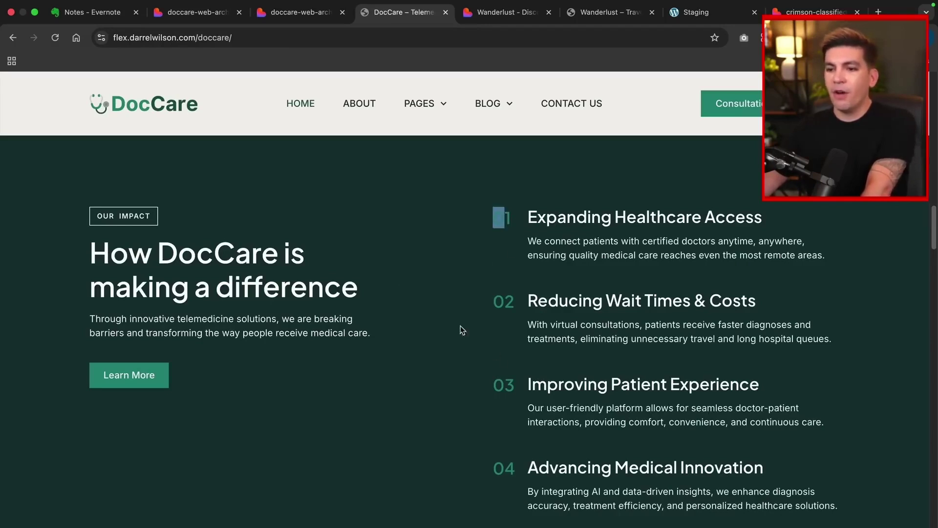
click(304, 14)
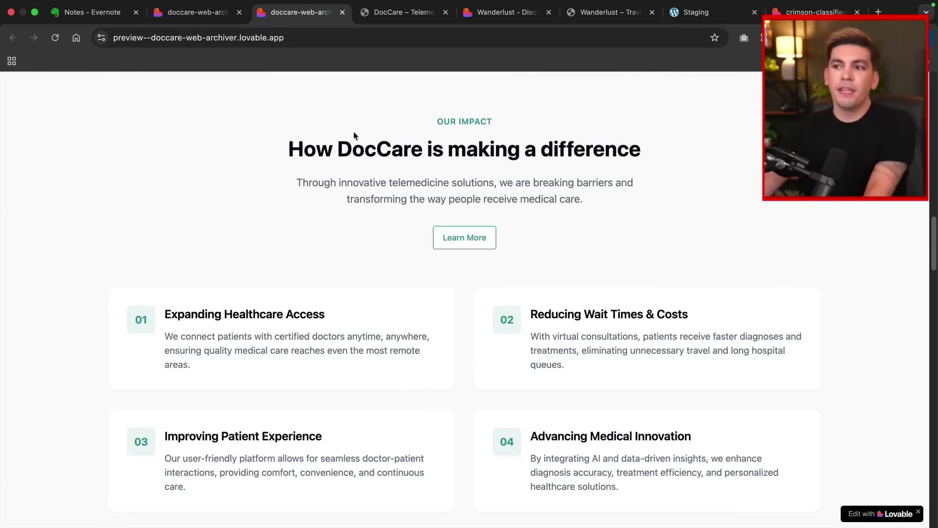
drag(304, 146, 456, 174)
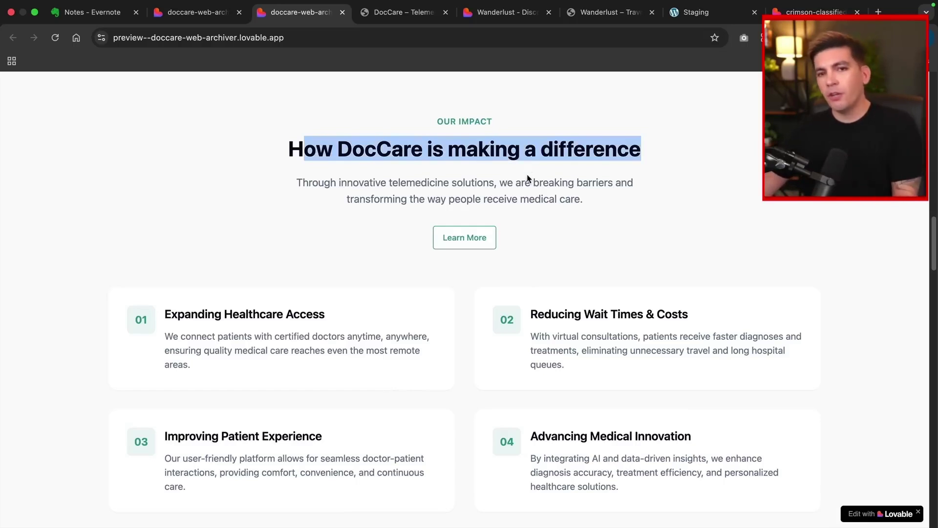
Browse the AI Tools Directory site's tool listings and open the Pippit AI detail page.
key(ctrl+shift+Tab)
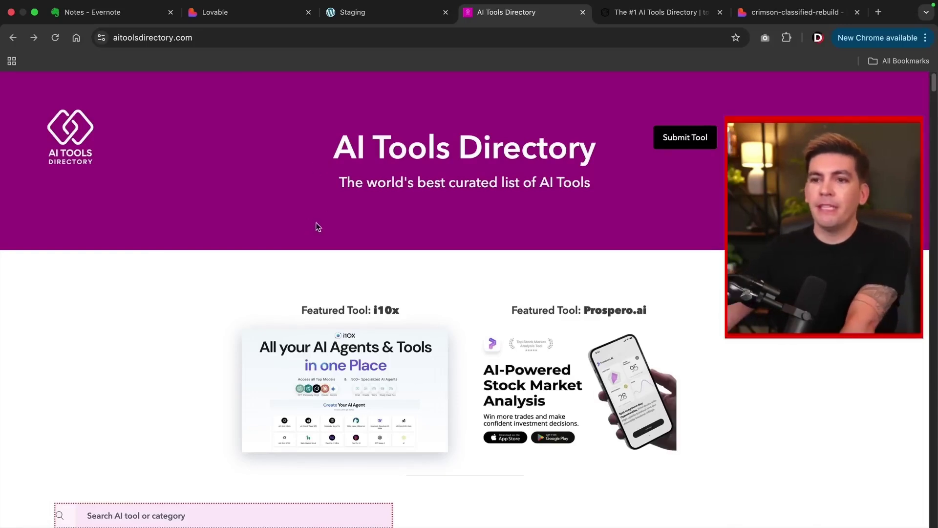
scroll(312, 224, down, 8)
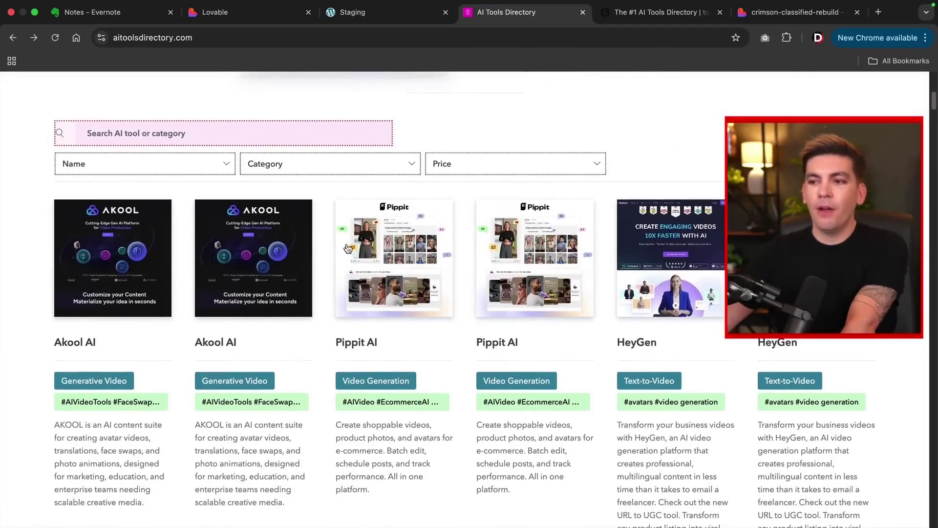
click(400, 247)
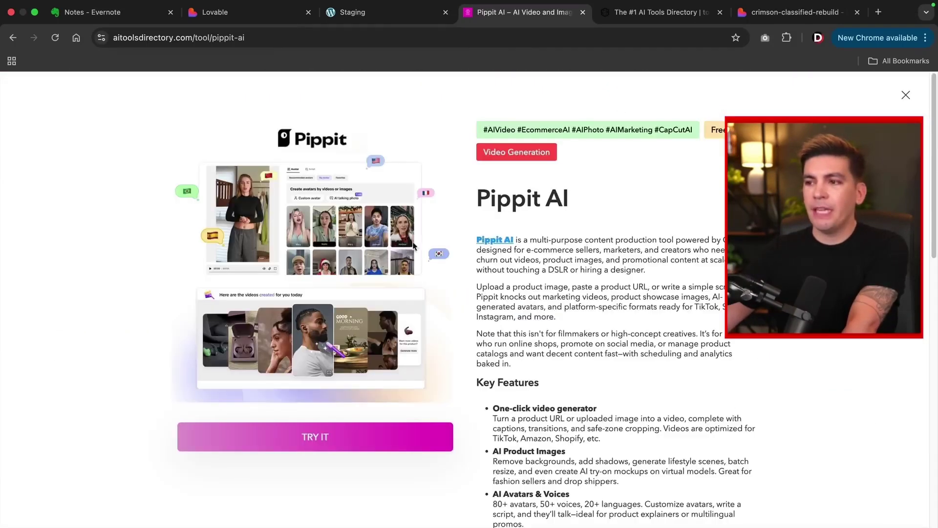
Close the Pippit AI detail page and browse the tool listings on the toptools directory site.
click(905, 95)
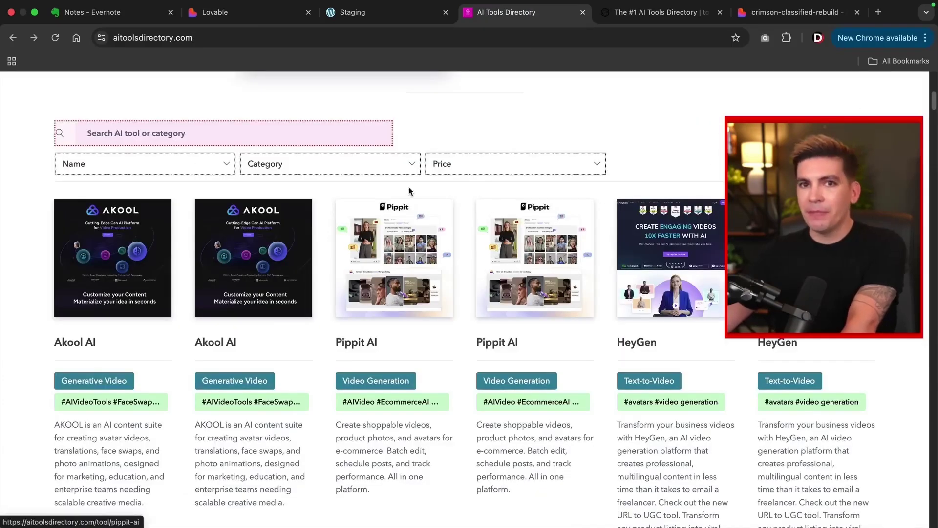
click(631, 19)
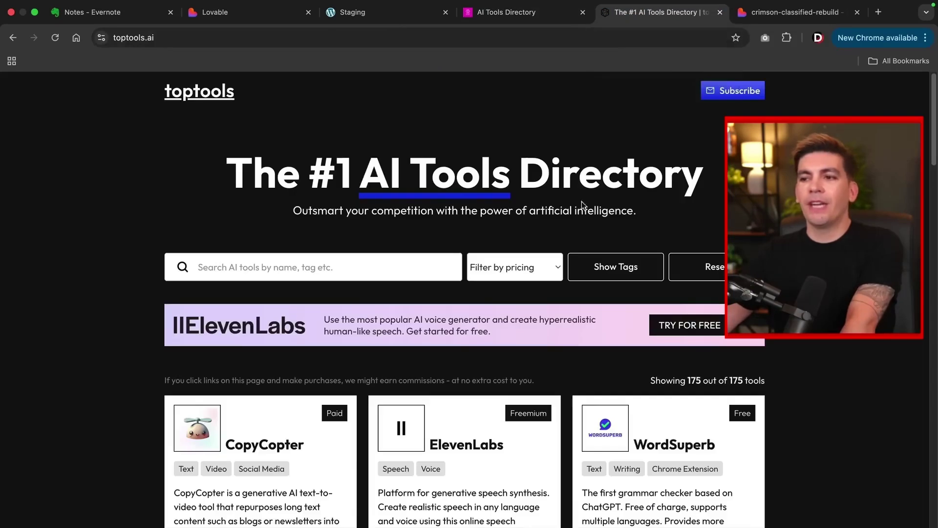
scroll(576, 215, down, 5)
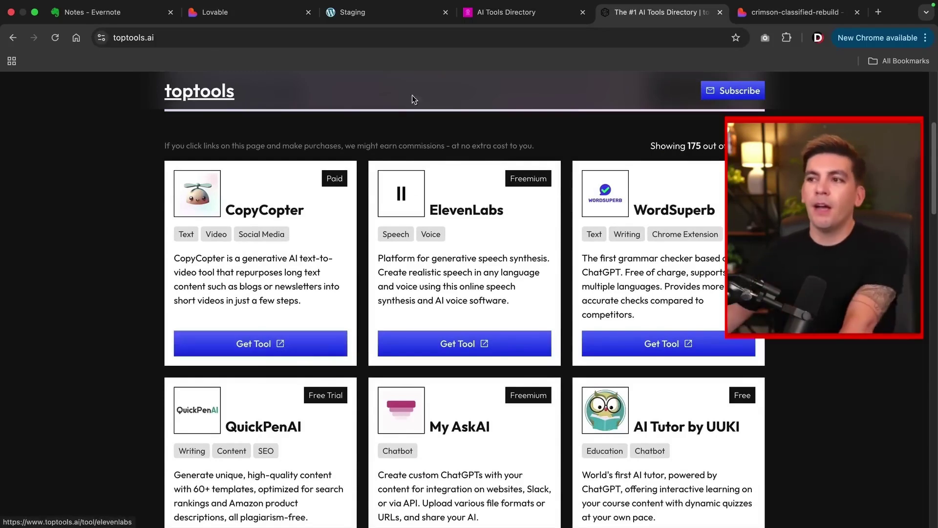
Examine the original AIDARREL staging site's hero section, its category, tag and price filter options, and its tool listings.
click(398, 21)
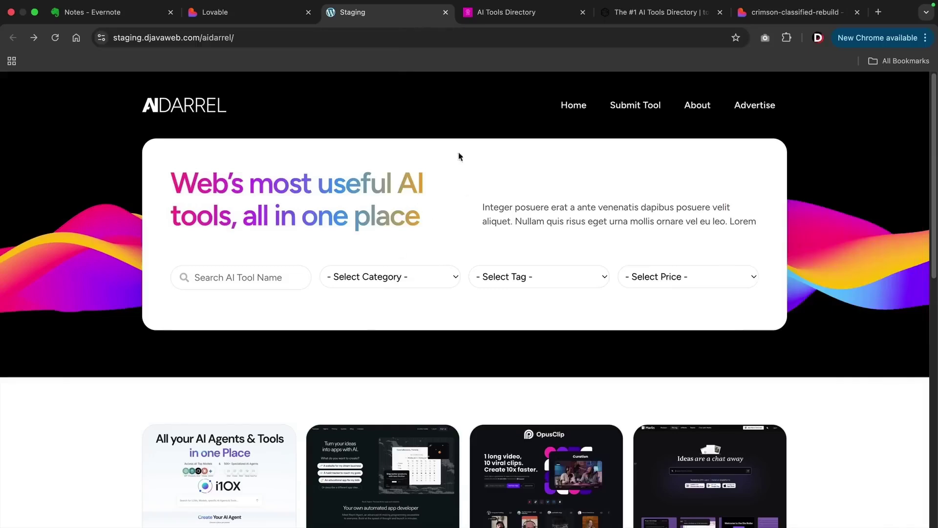
scroll(392, 243, down, 2)
scroll(394, 244, up, 2)
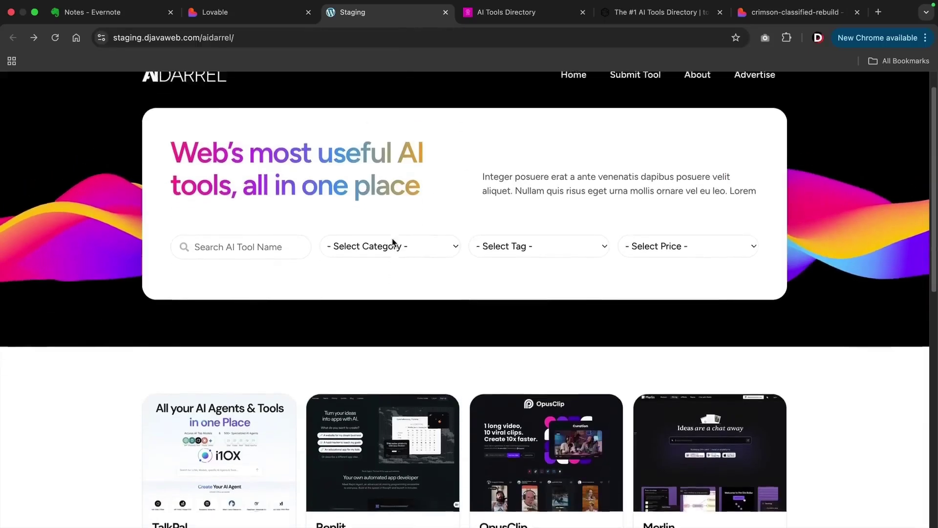
click(388, 277)
click(540, 277)
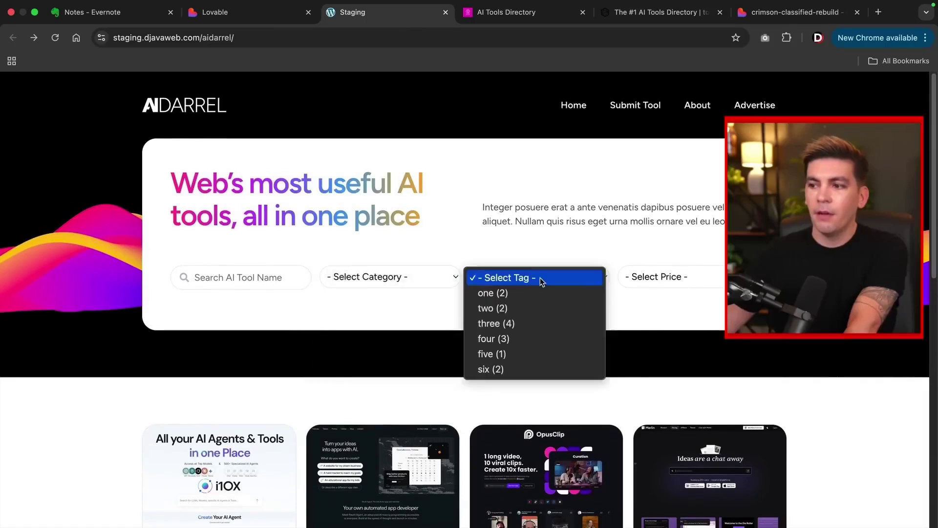
click(722, 278)
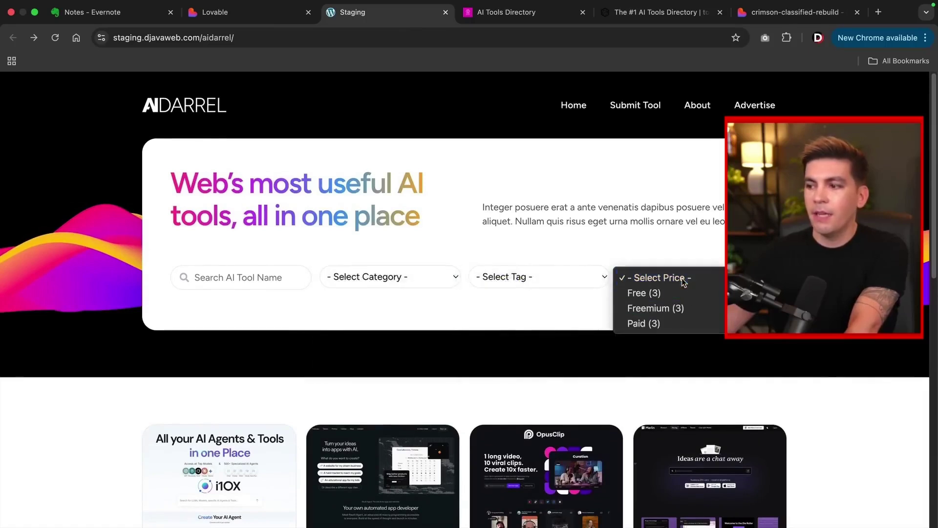
click(622, 275)
scroll(588, 308, down, 5)
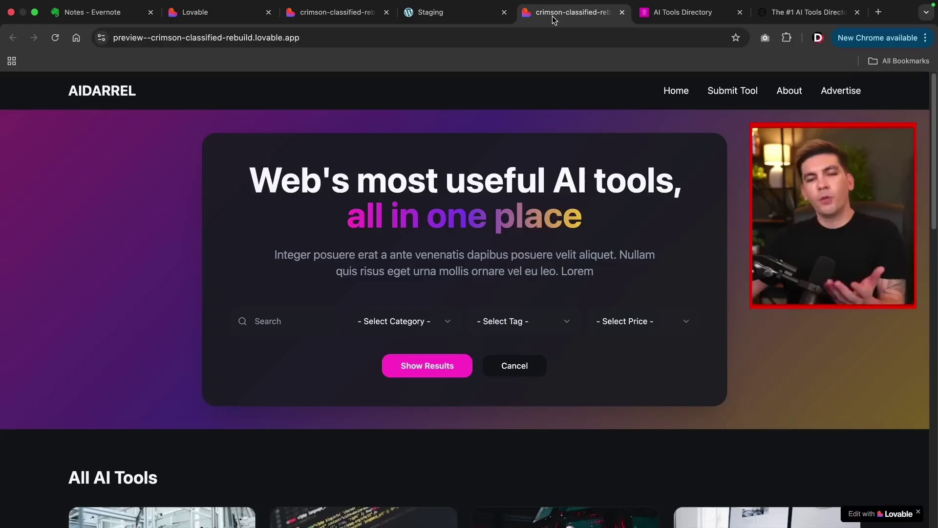
Compare the AIDARREL replica's hero section and All AI Tools cards with the original staging site.
click(452, 15)
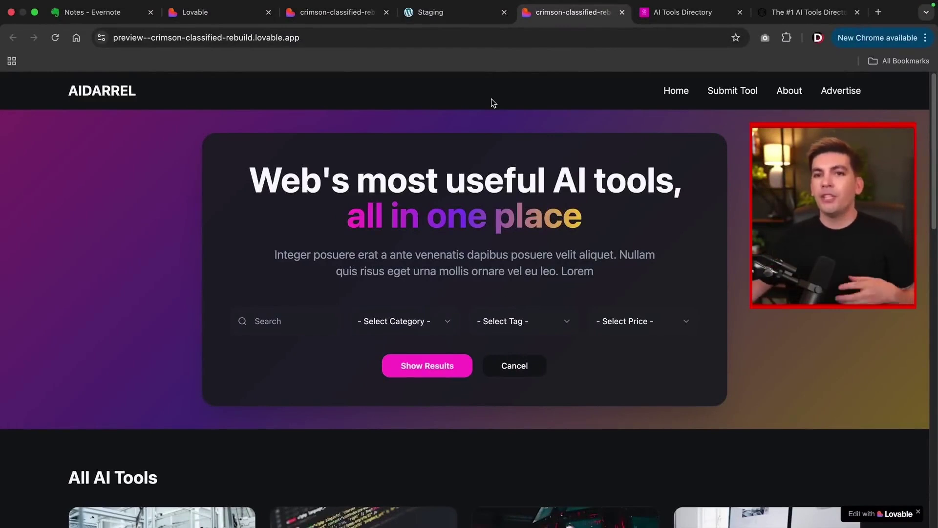
scroll(477, 141, down, 5)
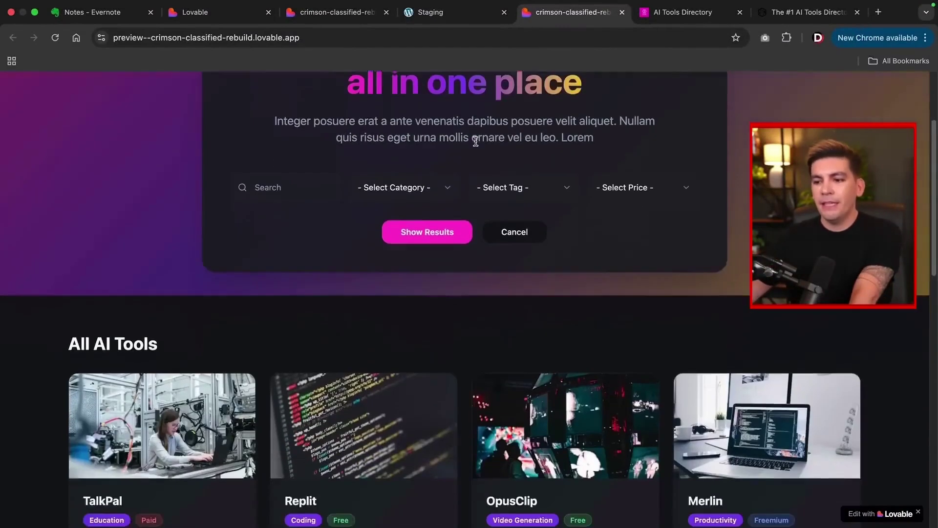
scroll(476, 141, down, 3)
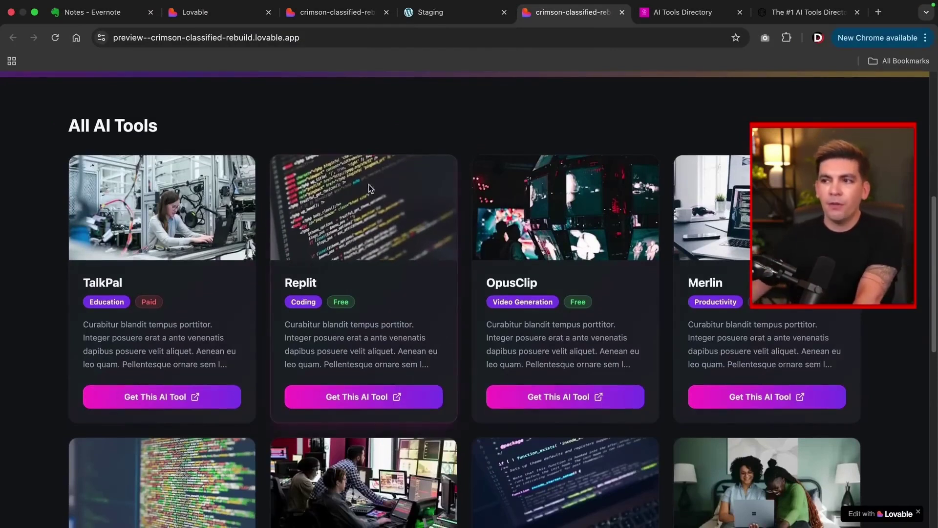
Open the Replit detail popup on the original AIDARREL staging site.
click(469, 13)
scroll(420, 348, down, 4)
click(391, 302)
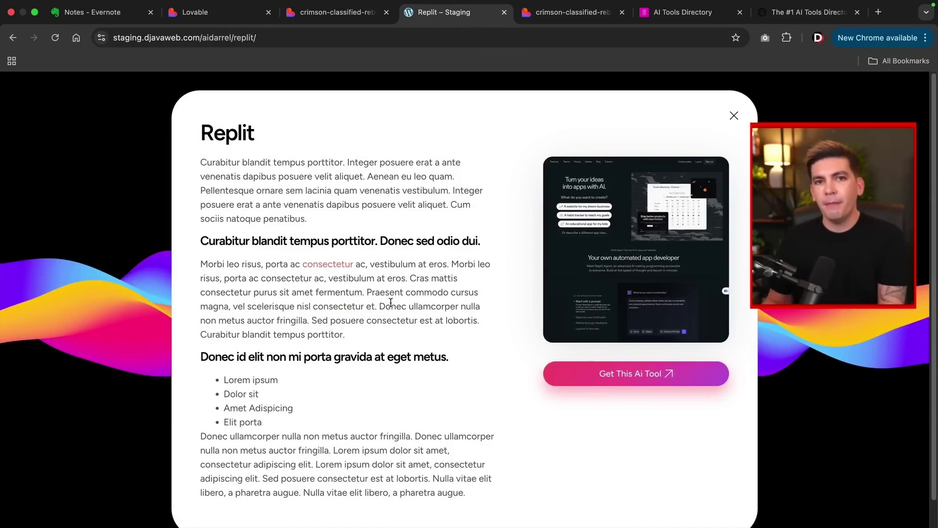
Prompt Lovable to add a popup modal with more product information to each AI tool image and replace the demo content with the best AI tools.
click(347, 14)
scroll(318, 316, down, 6)
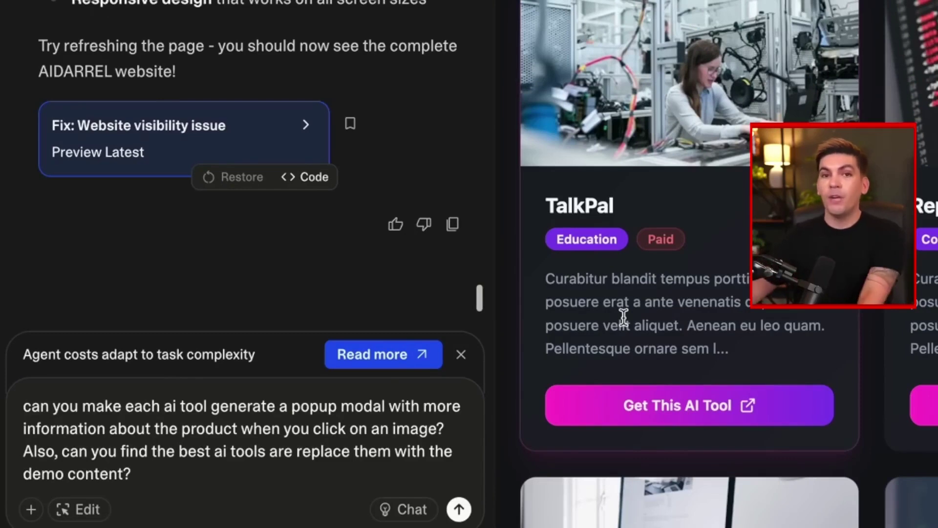
click(459, 508)
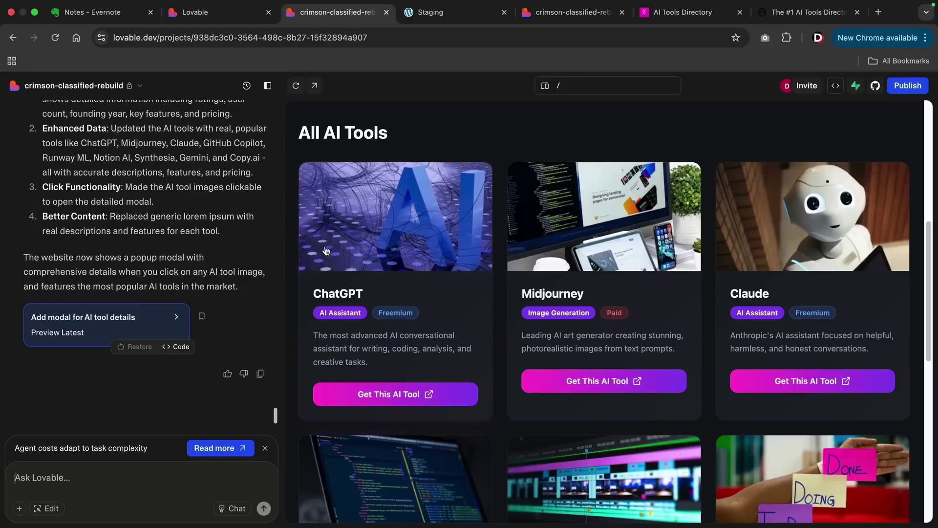
Open the ChatGPT tool's popup modal in the preview, review its description, features, pricing and tags, and close it.
click(363, 243)
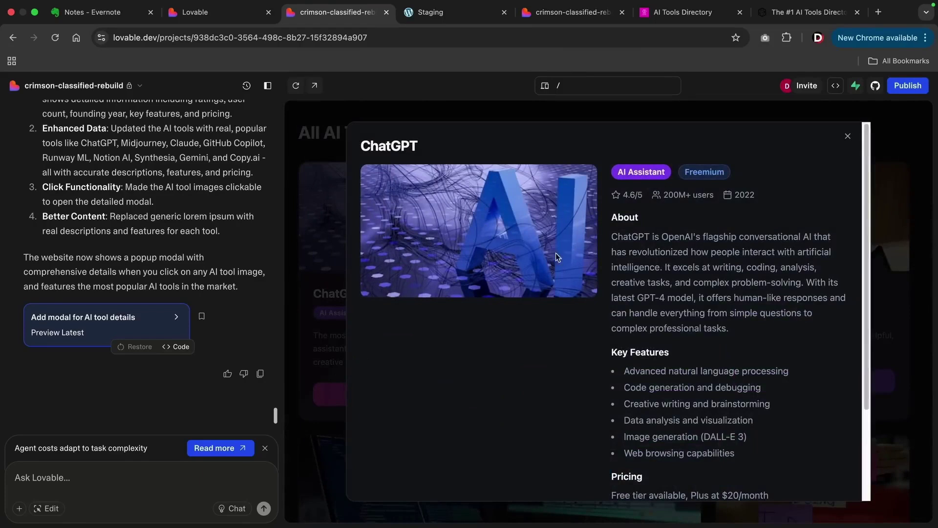
drag(629, 237, 706, 314)
scroll(704, 303, down, 2)
scroll(703, 303, down, 1)
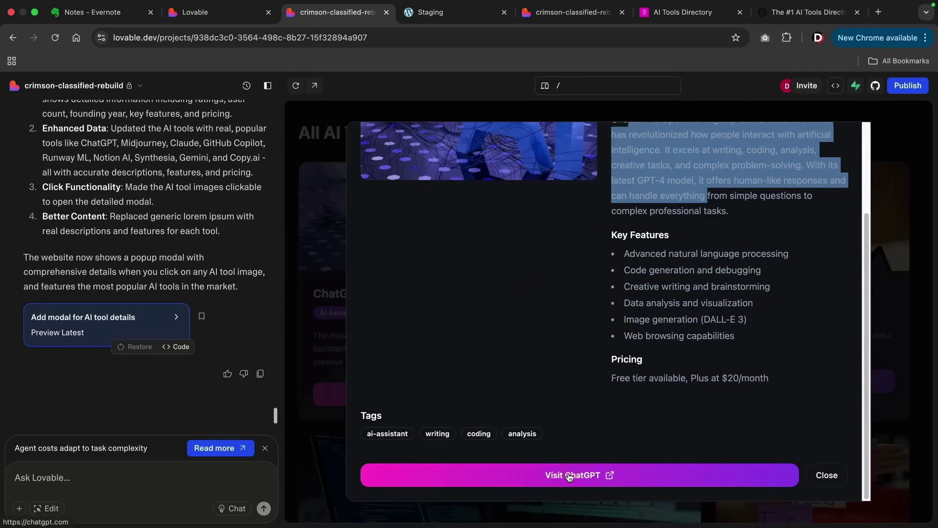
scroll(616, 449, up, 5)
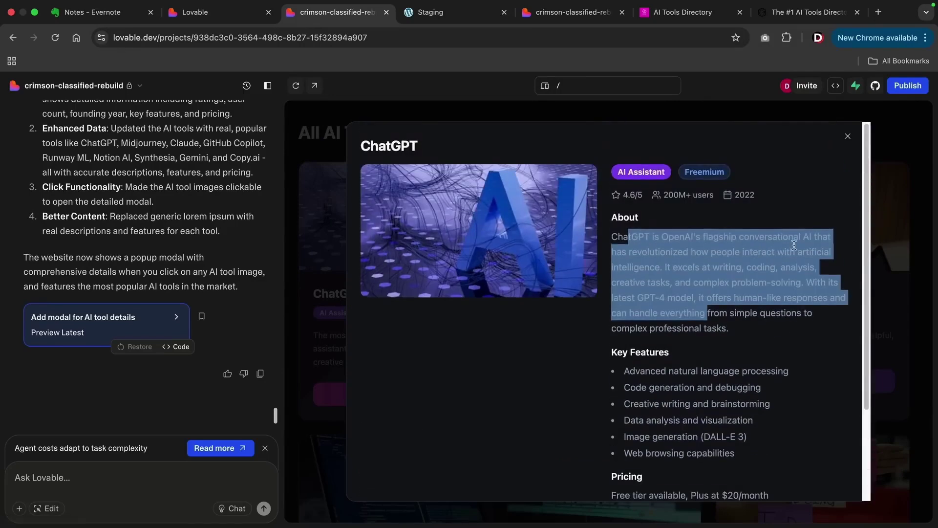
key(Escape)
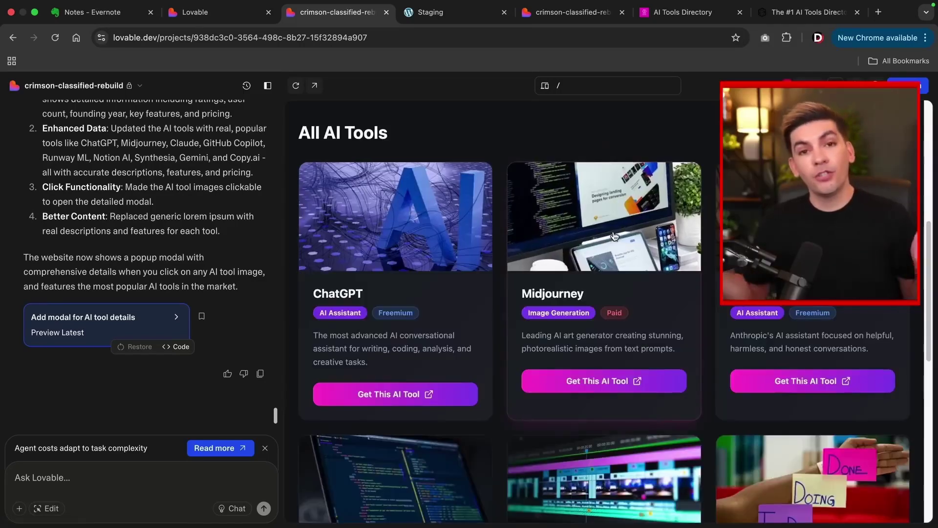